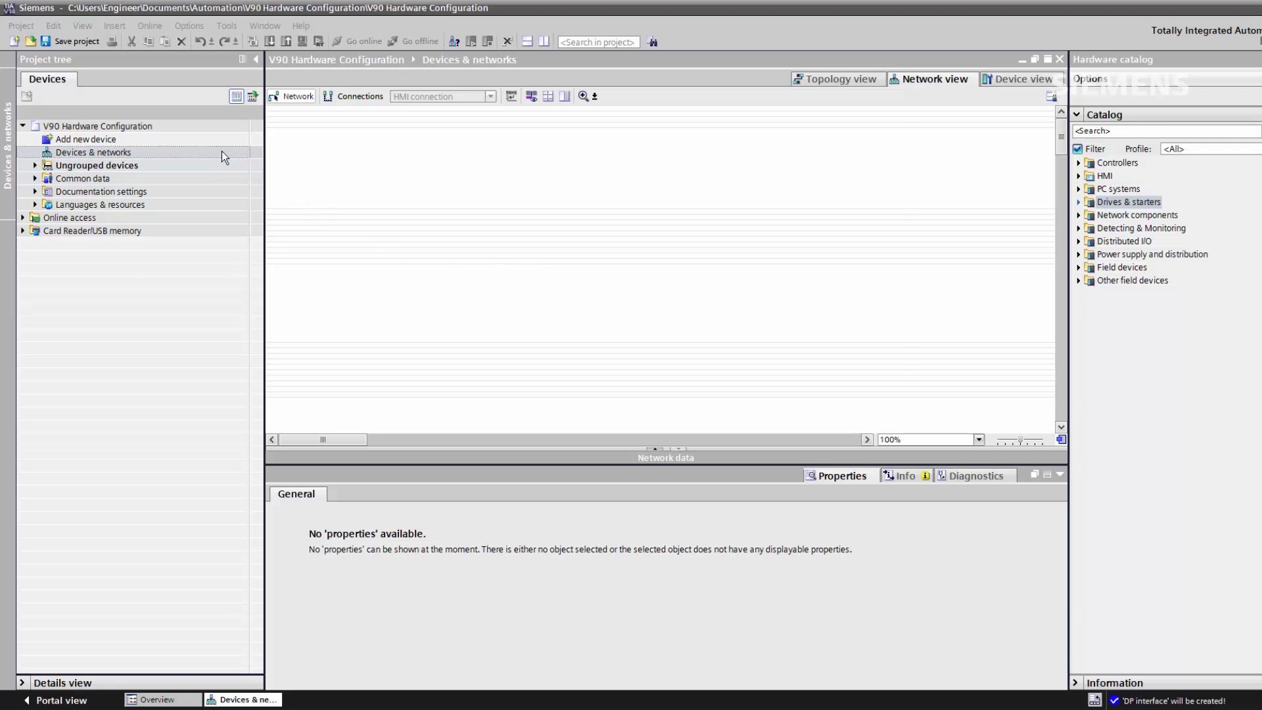
# Add an unspecified CPU 1500 (6ES7 5XX-XXXXX-XXXX) as PLC_1 through Add new device.
pyautogui.doubleClick(204, 139)
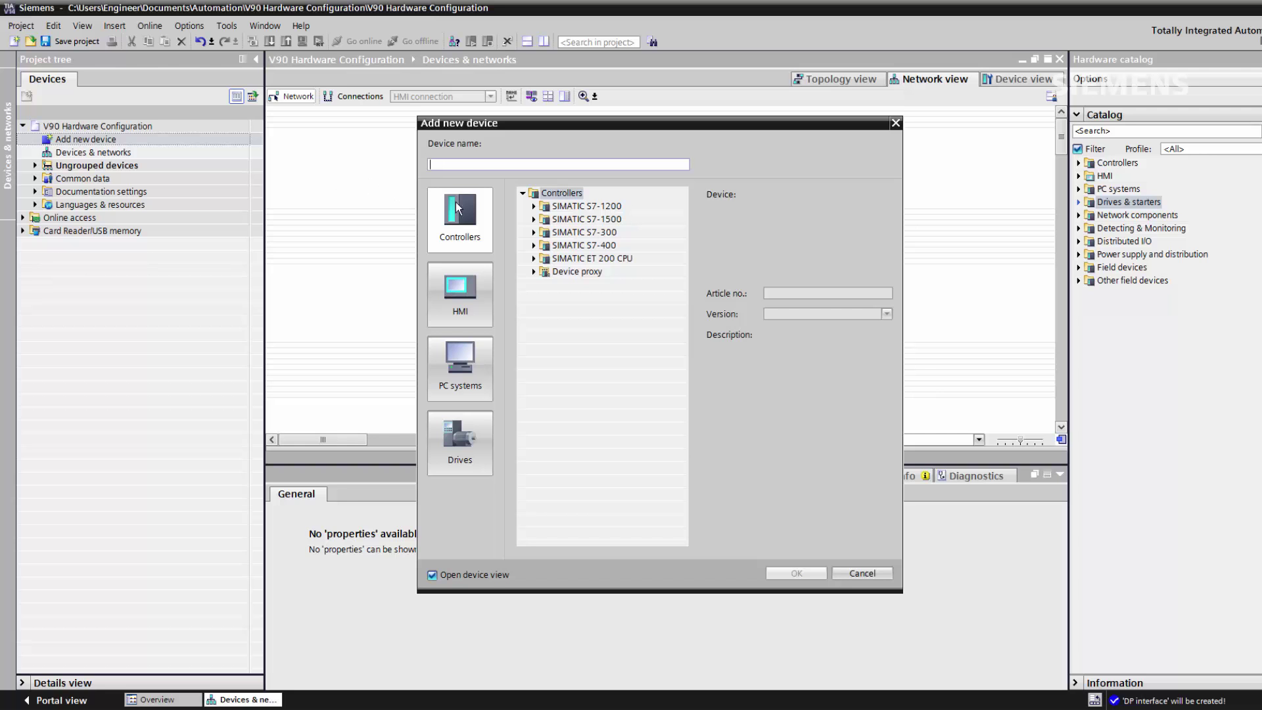
pyautogui.click(533, 219)
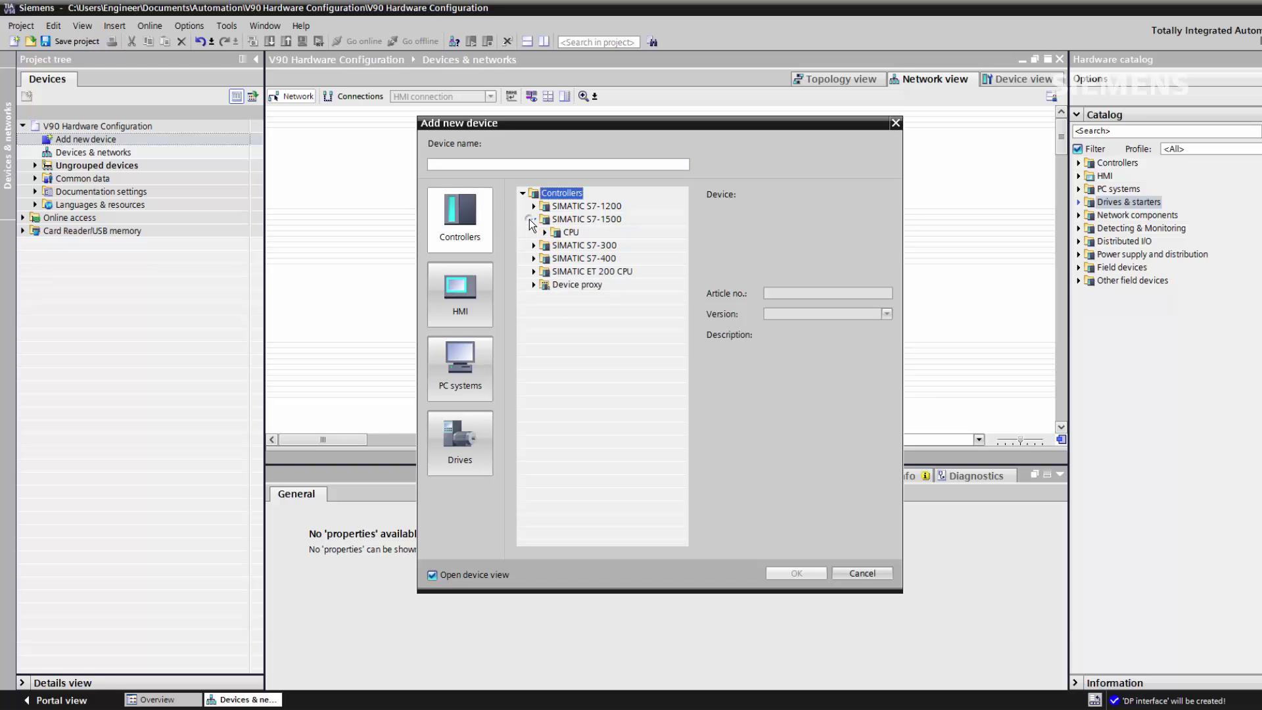
pyautogui.click(543, 232)
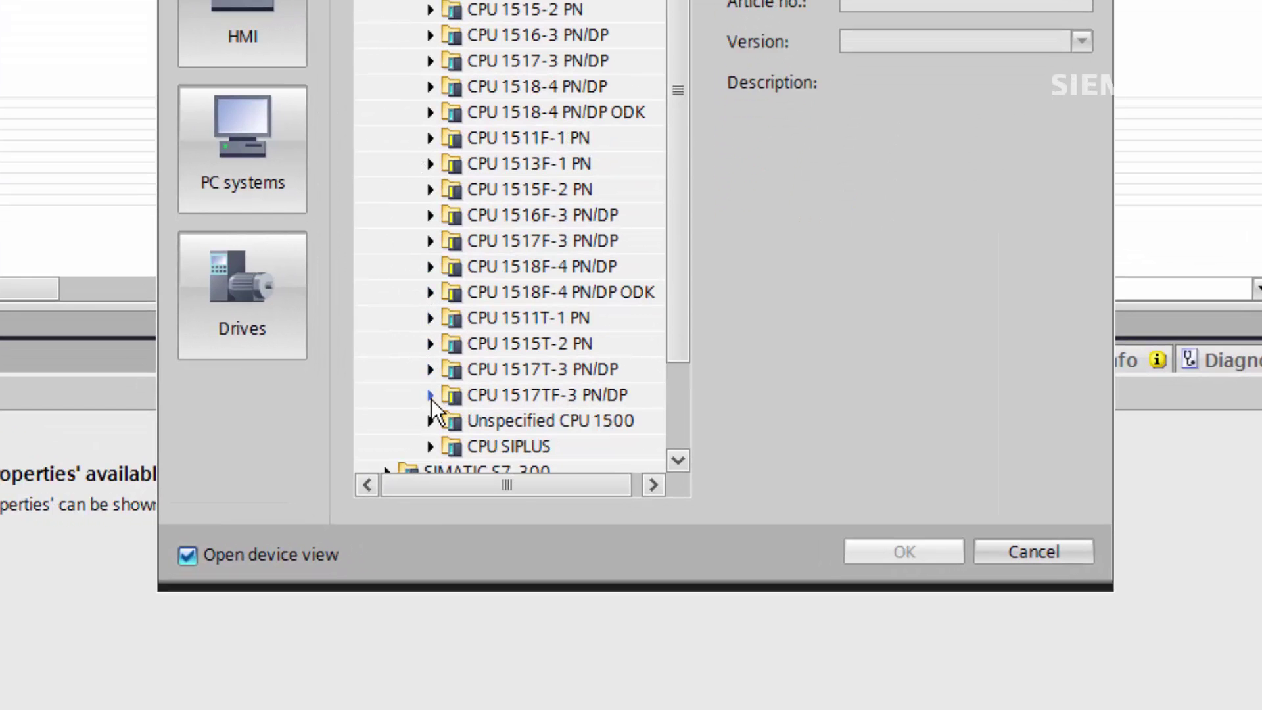
pyautogui.click(431, 421)
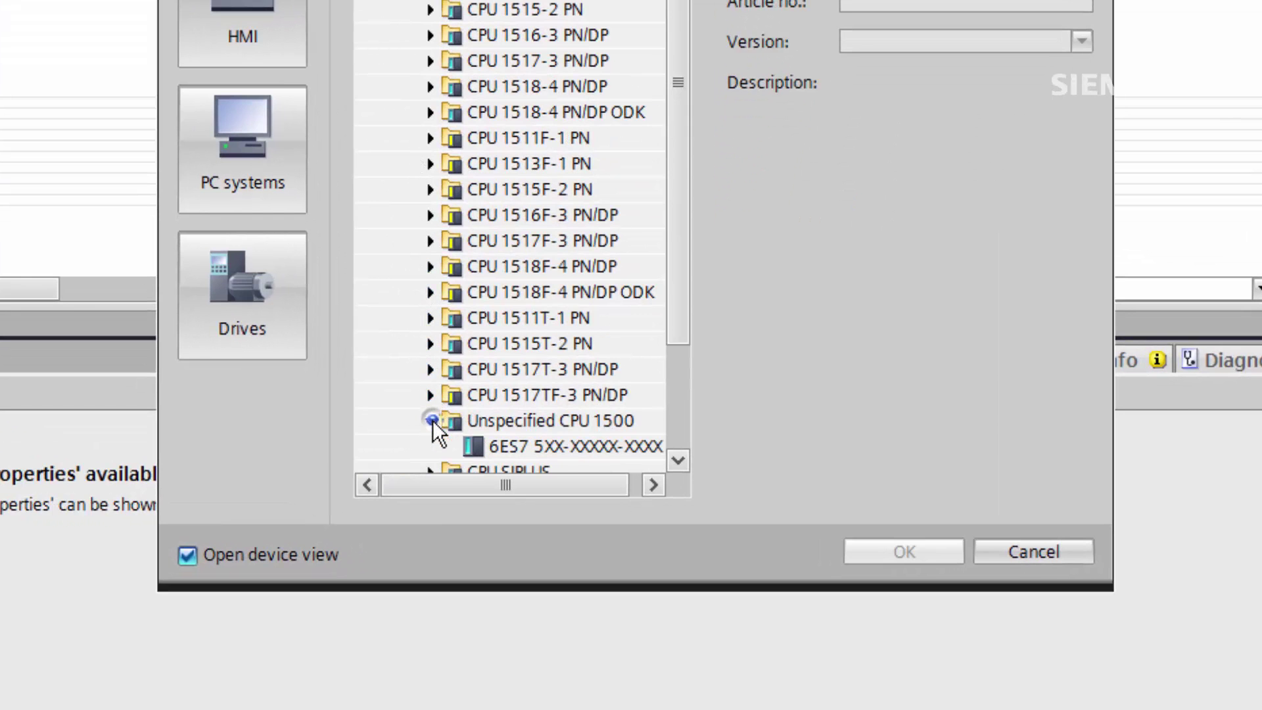
pyautogui.click(474, 446)
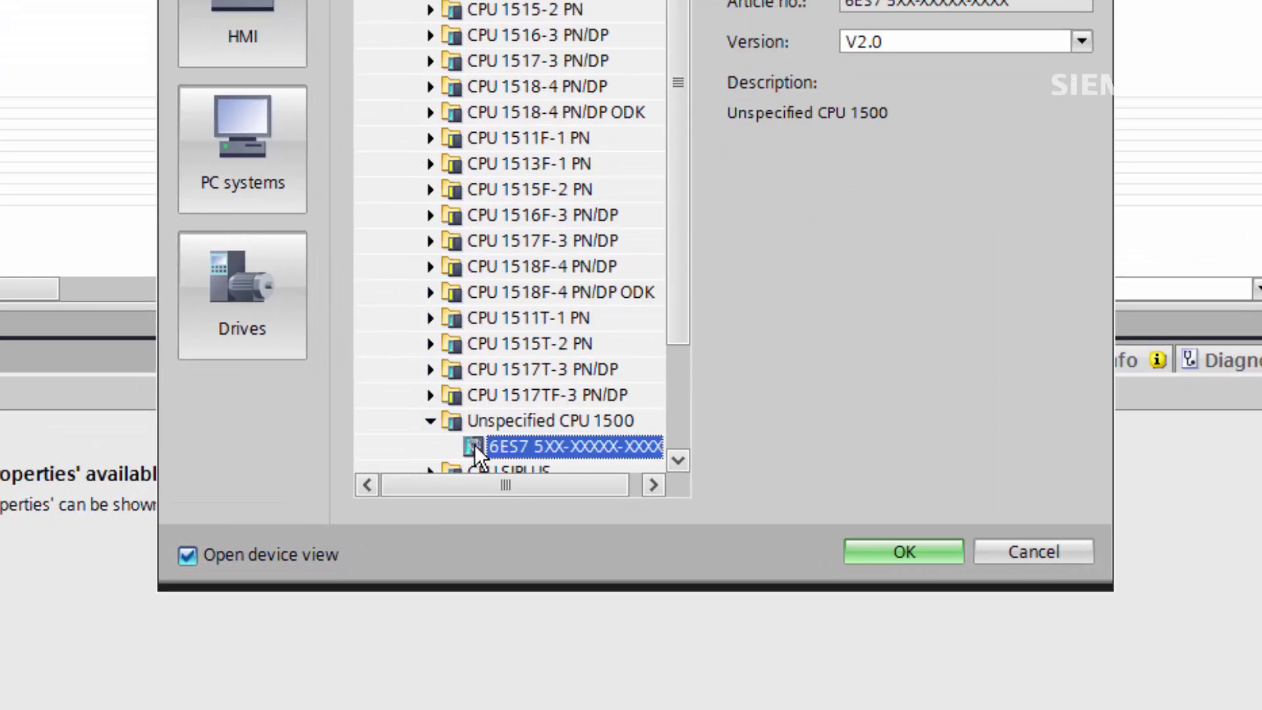
pyautogui.click(908, 555)
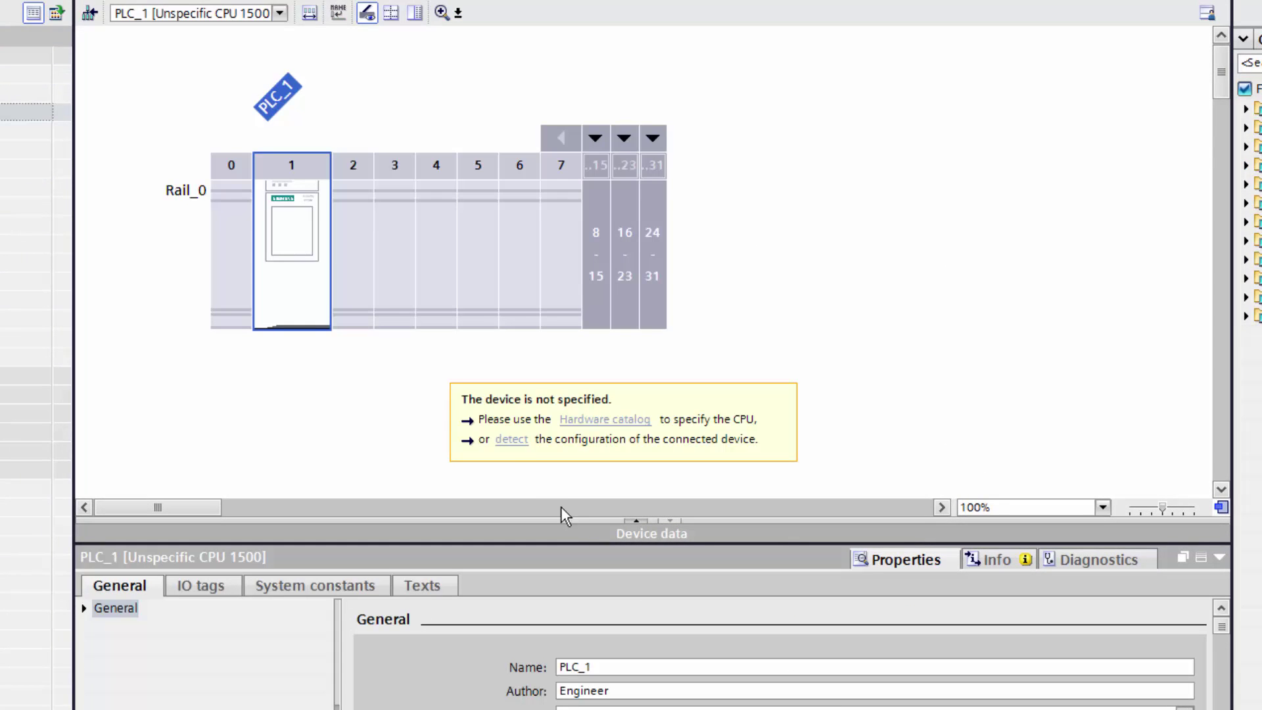
# Detect the connected hardware so PLC_1 becomes the found CPU 1516-3 PN/DP at 192.168.0.1.
pyautogui.click(515, 440)
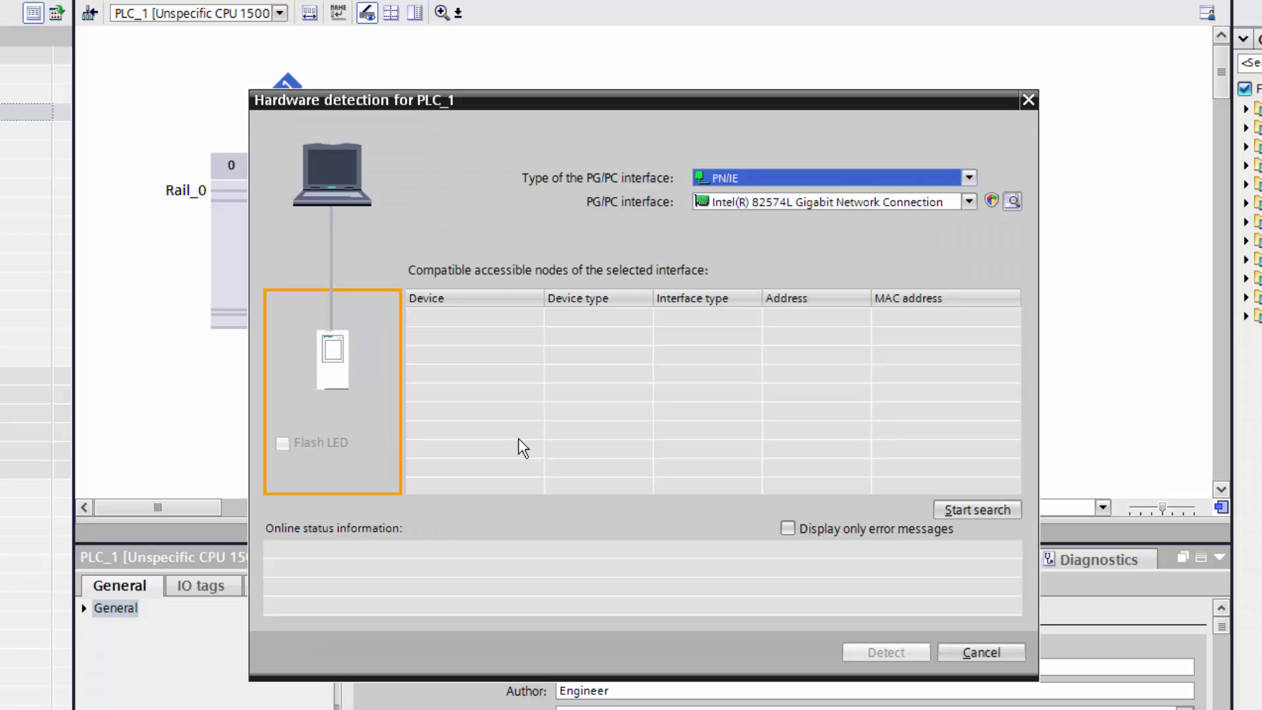
pyautogui.click(954, 511)
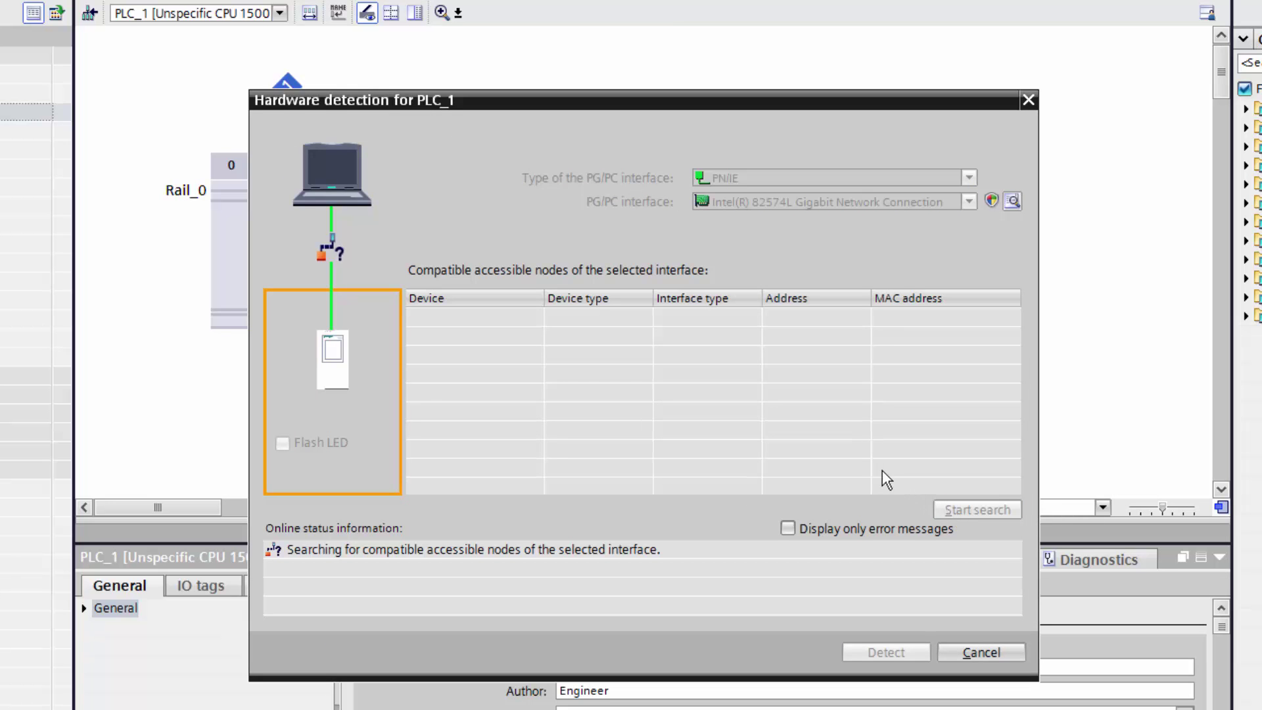
pyautogui.click(707, 316)
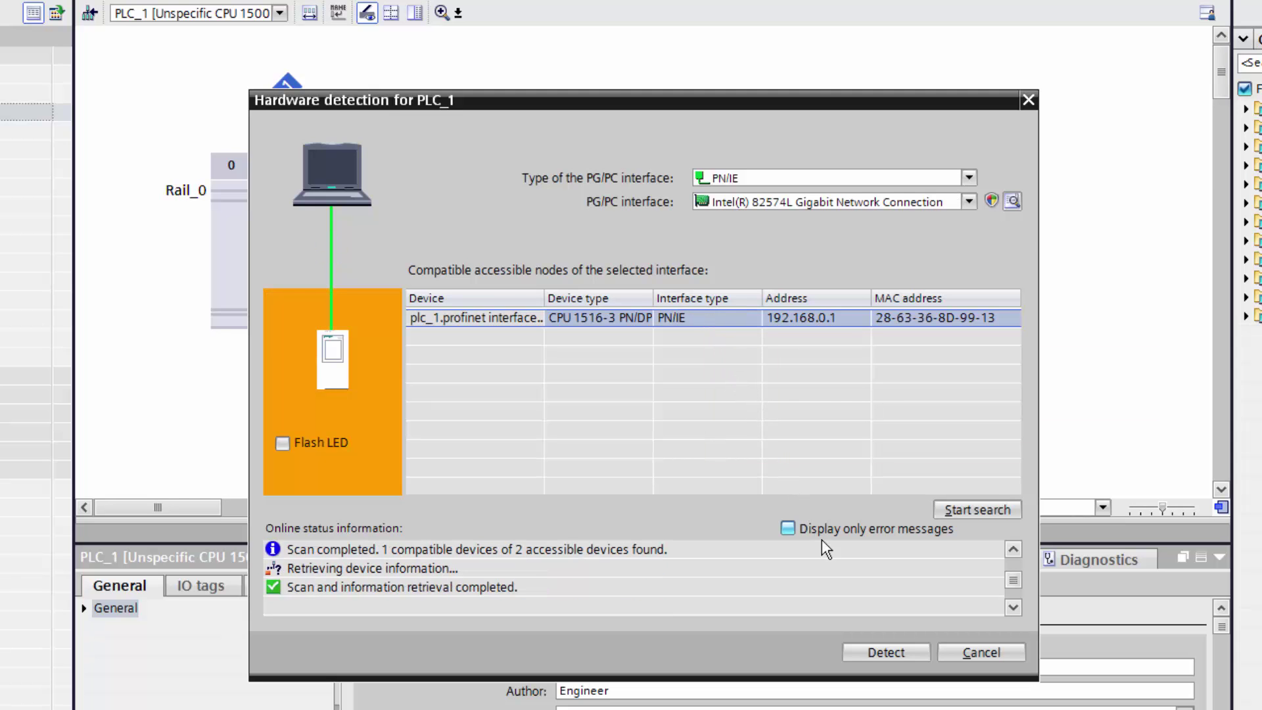
pyautogui.click(893, 645)
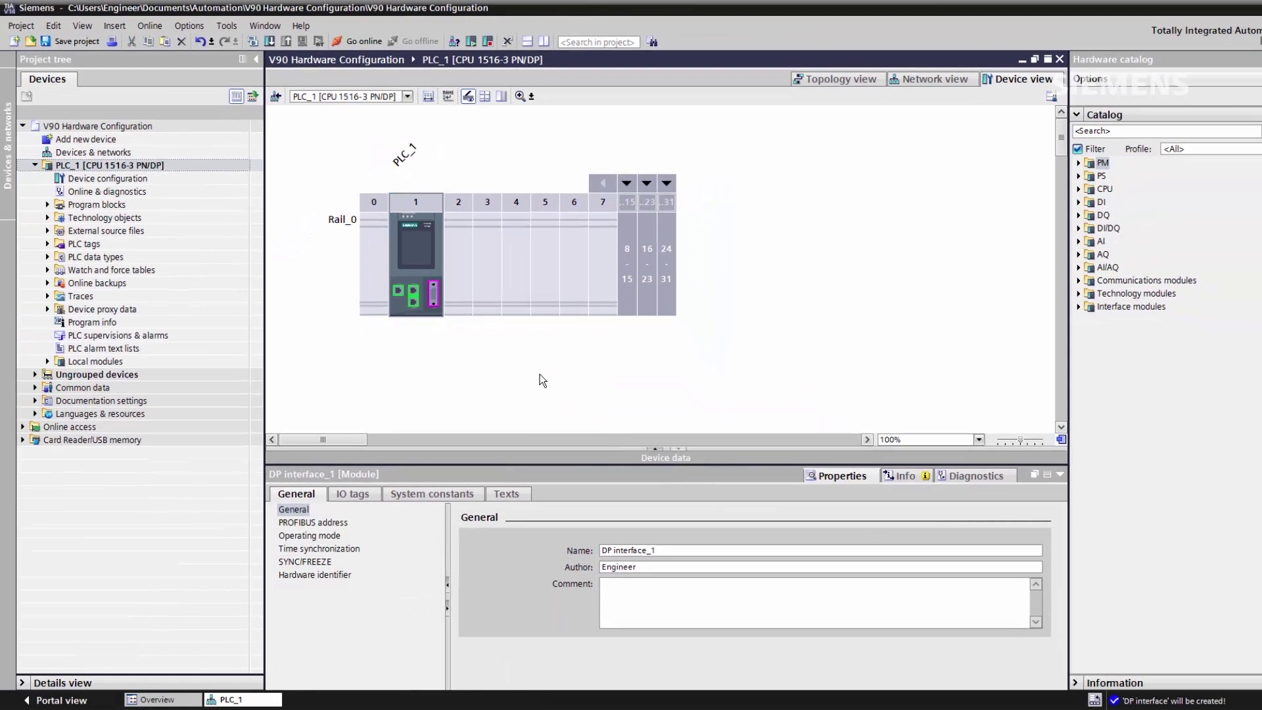
# Add SINAMICS V90 PN drive 6SL3 210-5FB10-4UF1 from the catalog to the network view.
pyautogui.doubleClick(188, 155)
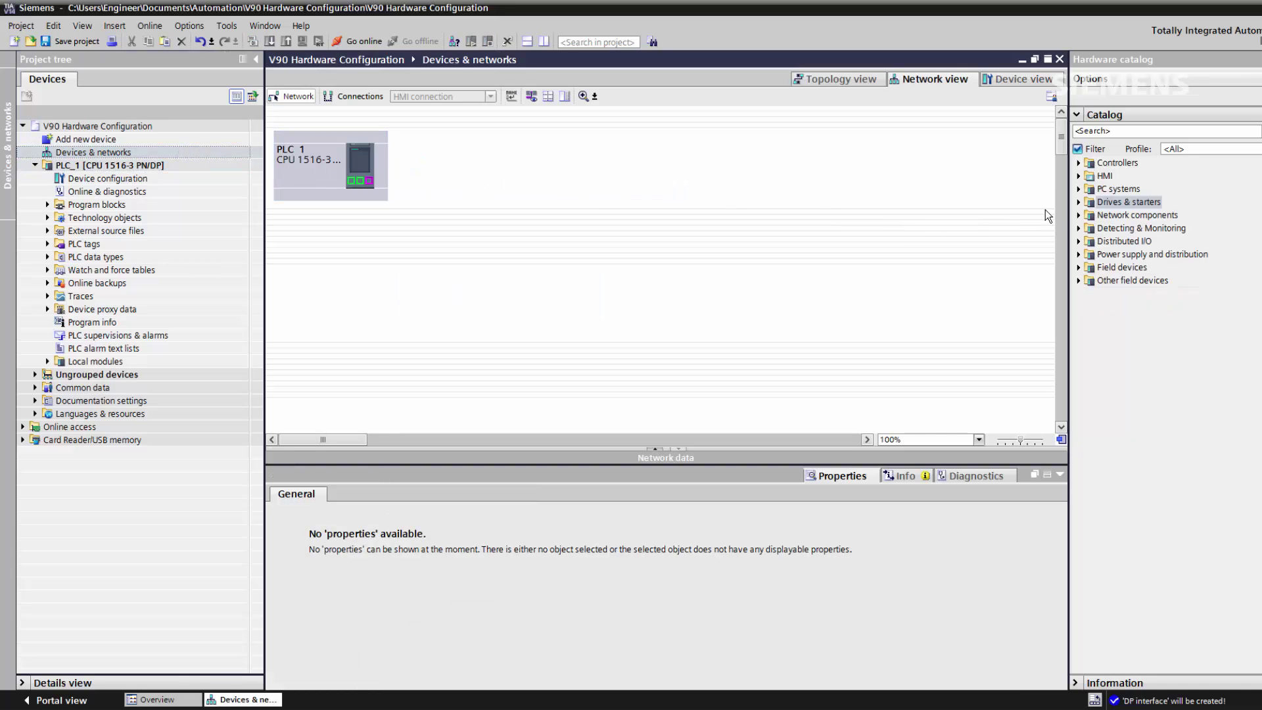
pyautogui.click(1079, 203)
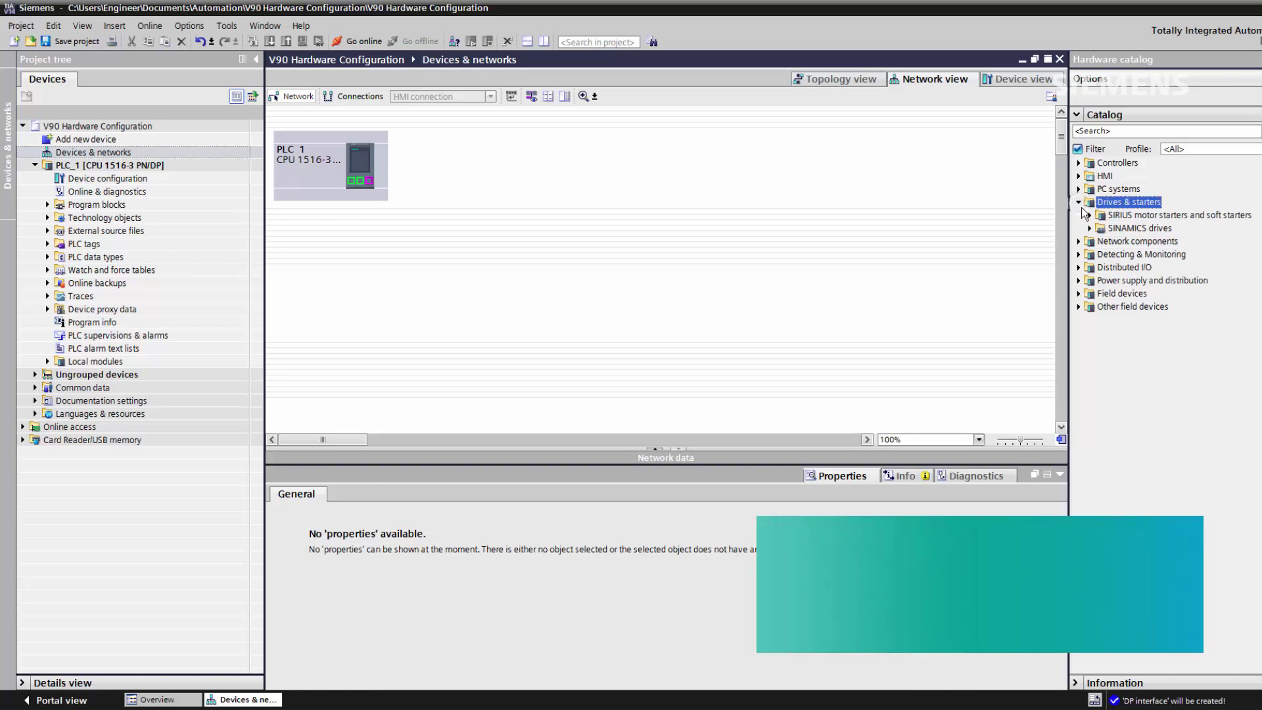
pyautogui.click(1089, 228)
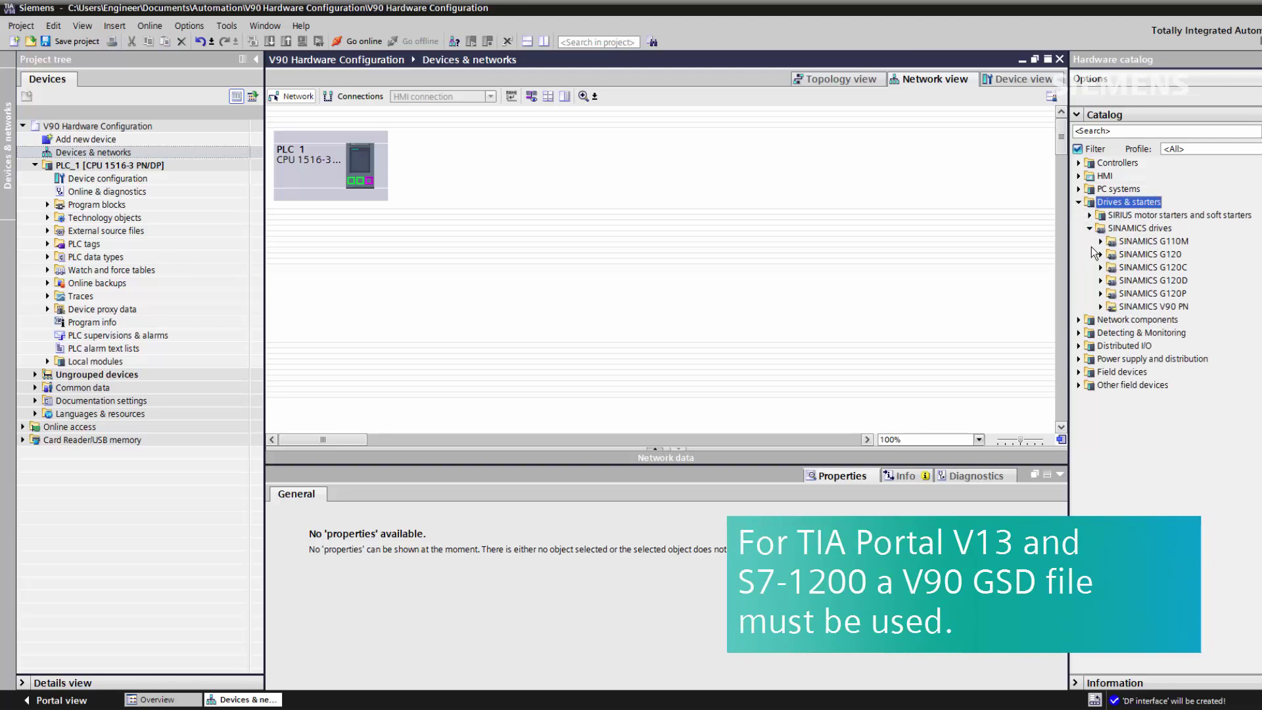
pyautogui.click(1100, 307)
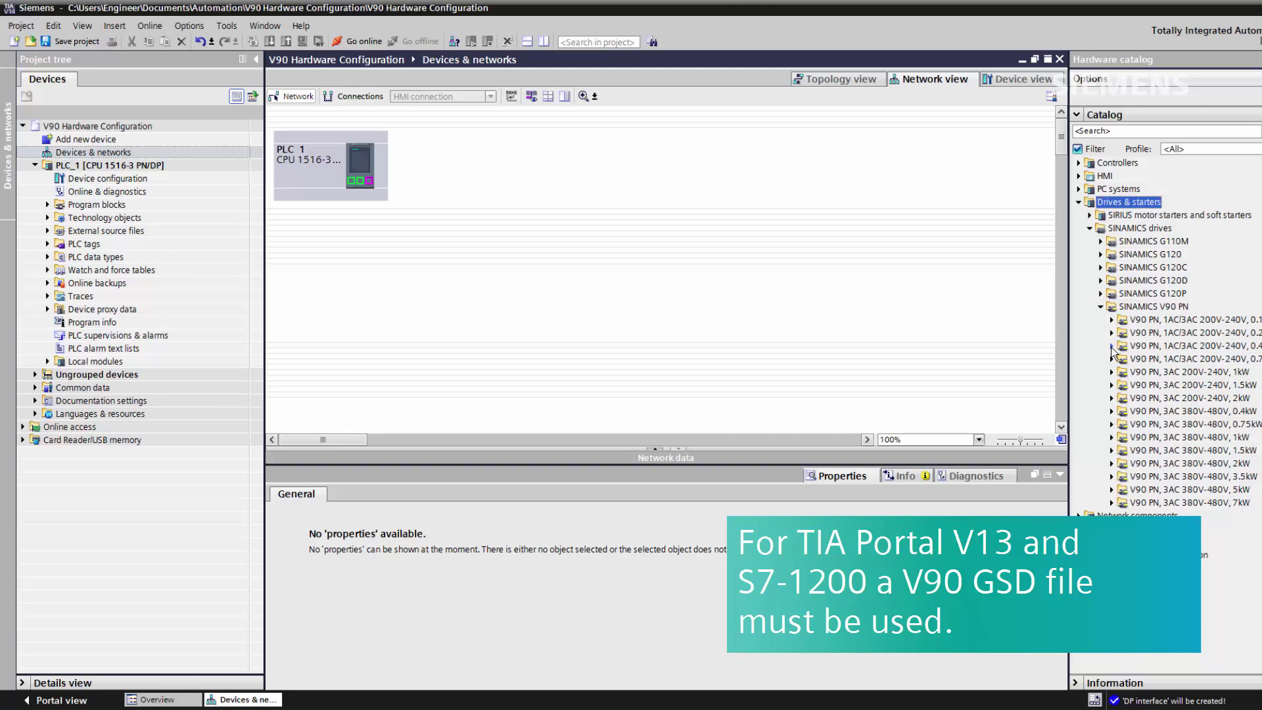
pyautogui.click(1112, 347)
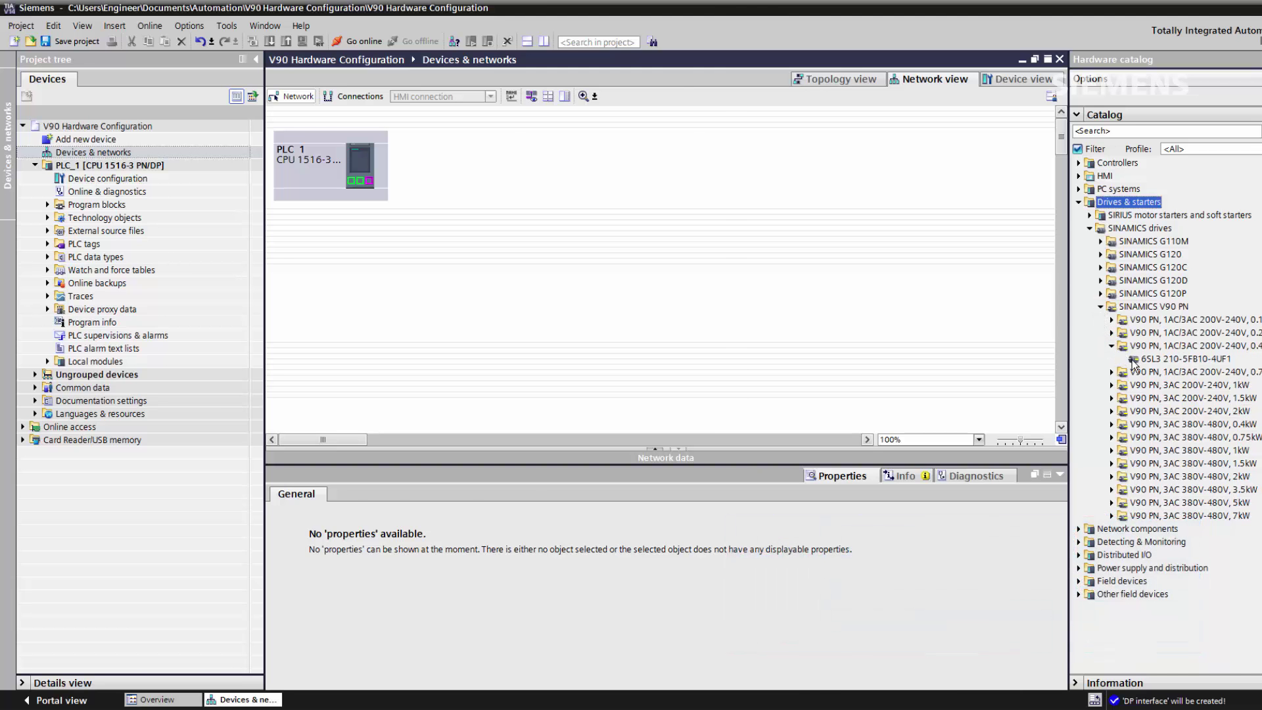
pyautogui.doubleClick(1133, 359)
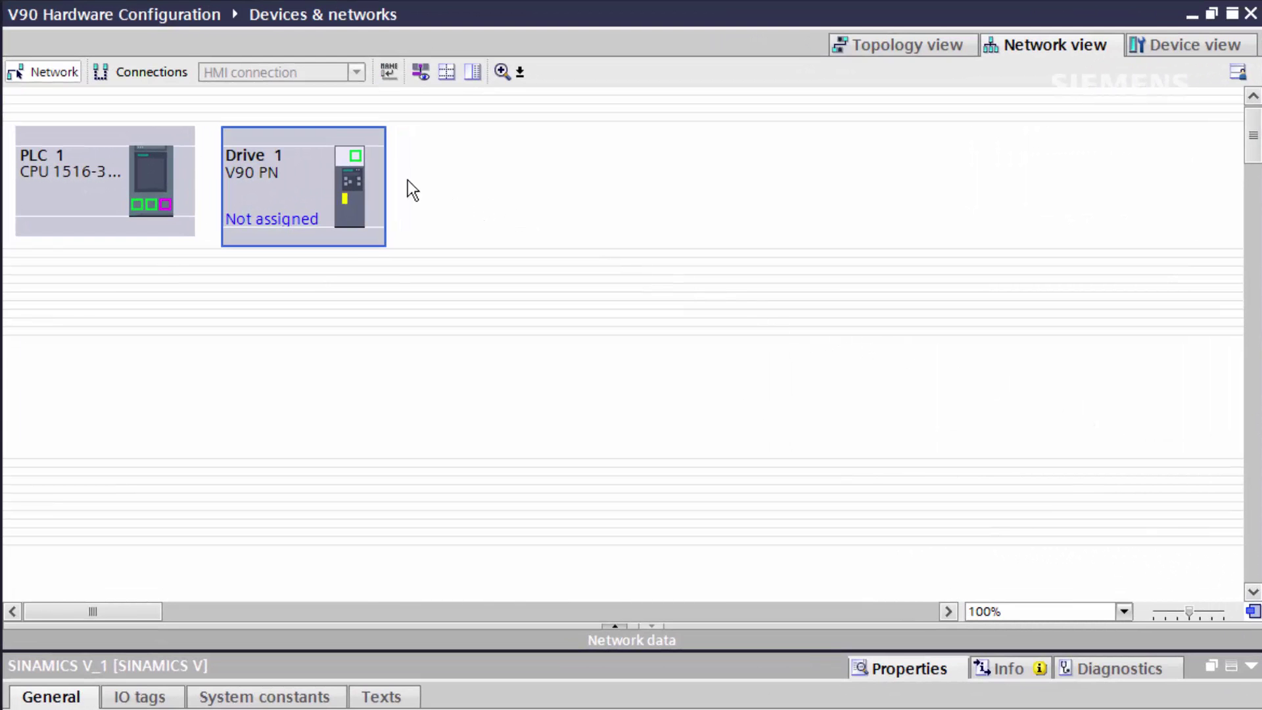
# Connect Drive_1 to PLC_1's PROFINET IO system and wire their ports in the topology view.
pyautogui.moveTo(356, 157); pyautogui.dragTo(153, 204)
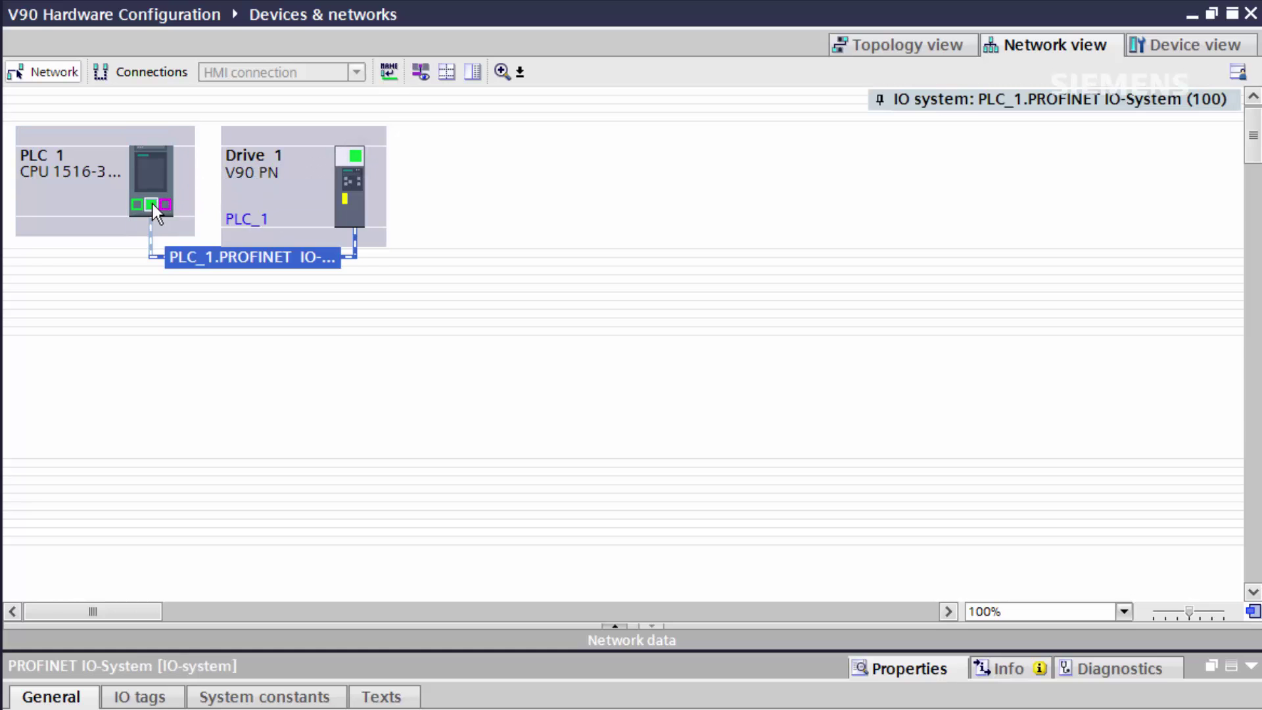
pyautogui.click(428, 207)
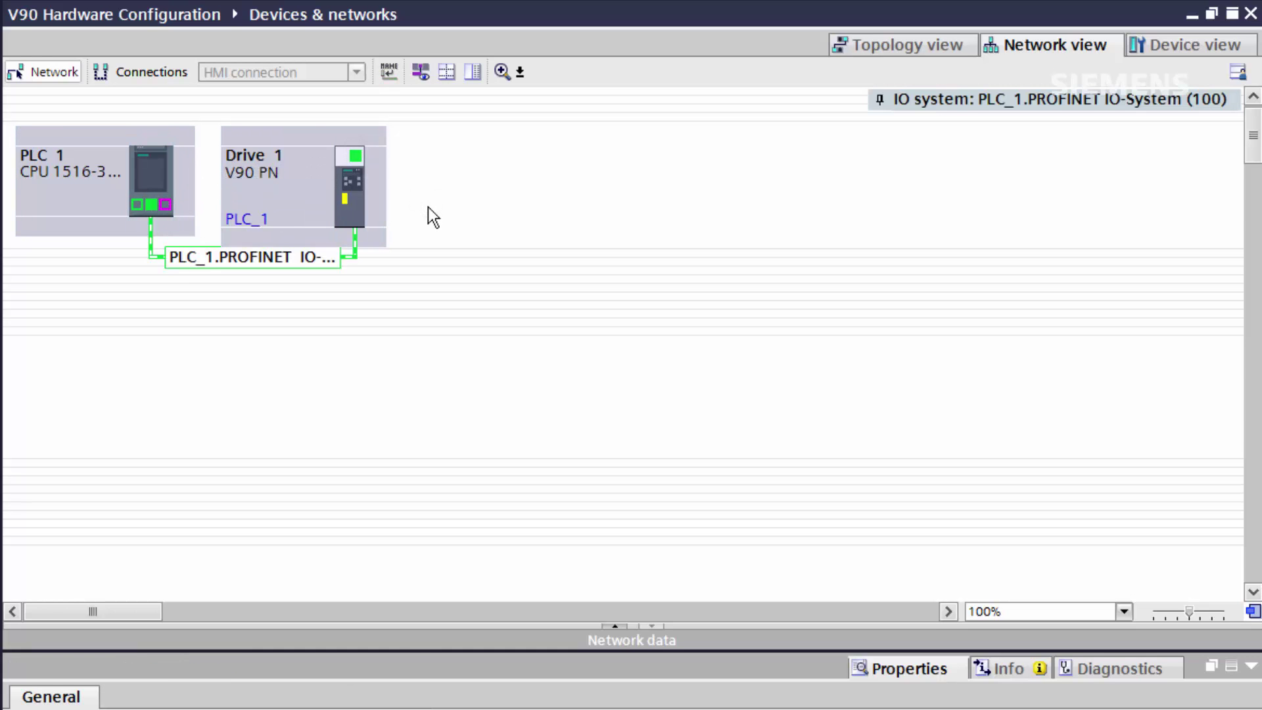
pyautogui.click(874, 49)
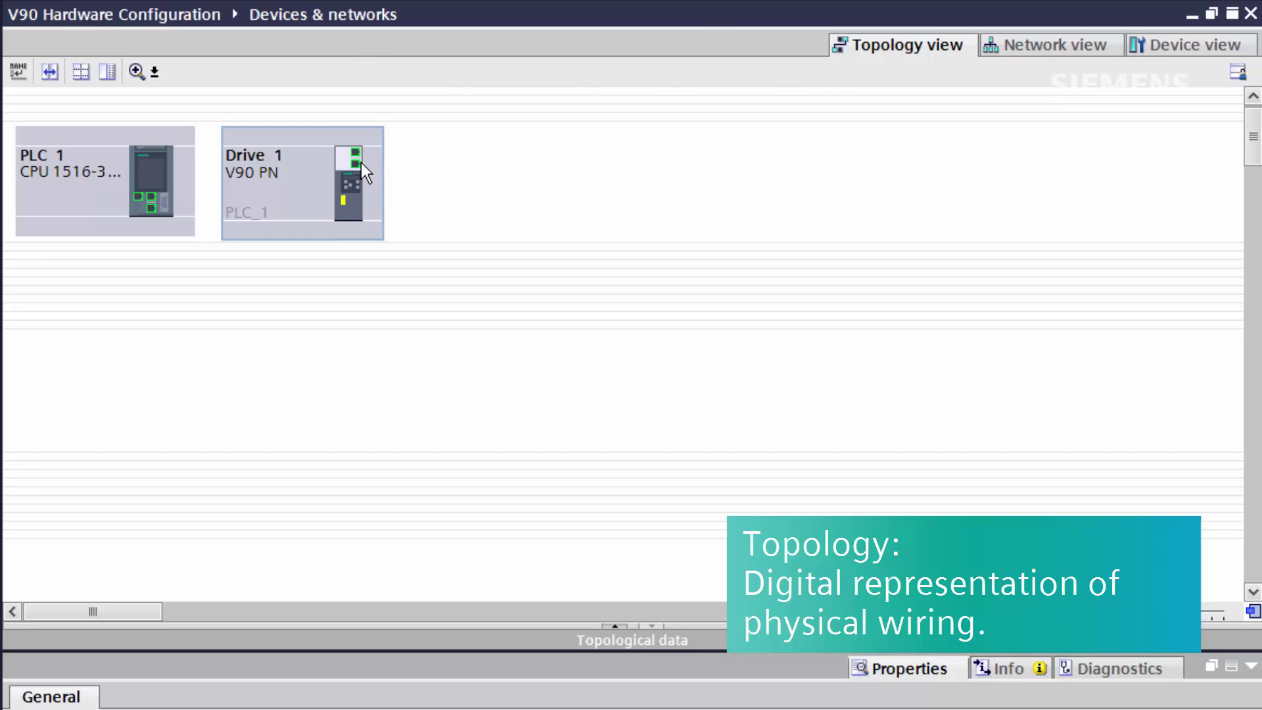
pyautogui.moveTo(355, 163); pyautogui.dragTo(152, 211)
pyautogui.click(114, 250)
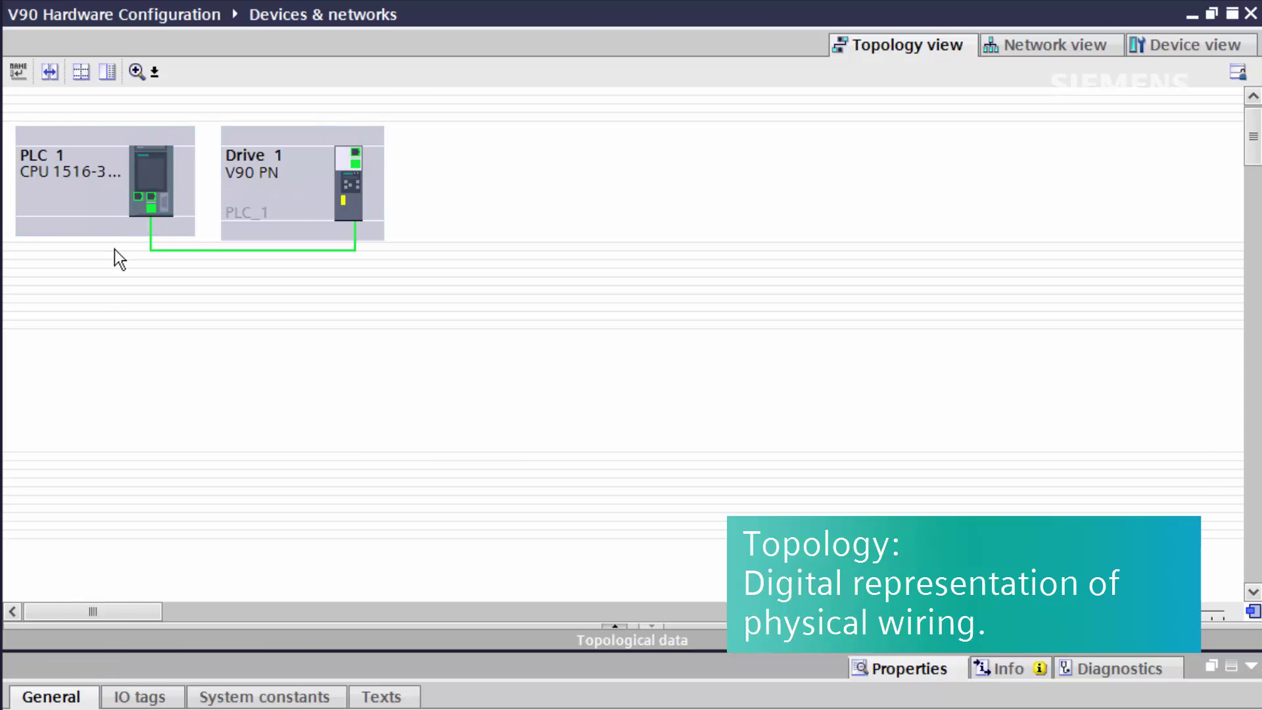
# Open Drive_1's device view and display its isochronous mode settings with the 2 ms send clock.
pyautogui.doubleClick(346, 207)
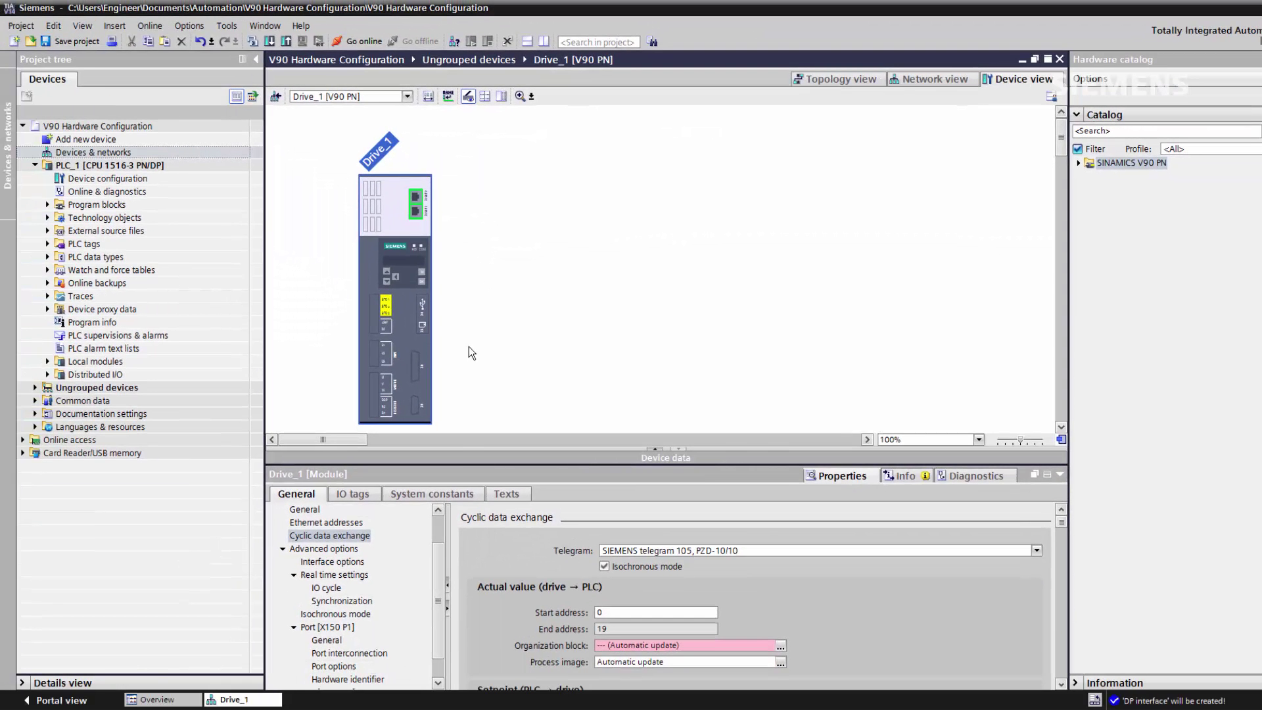
pyautogui.moveTo(456, 463); pyautogui.dragTo(476, 230)
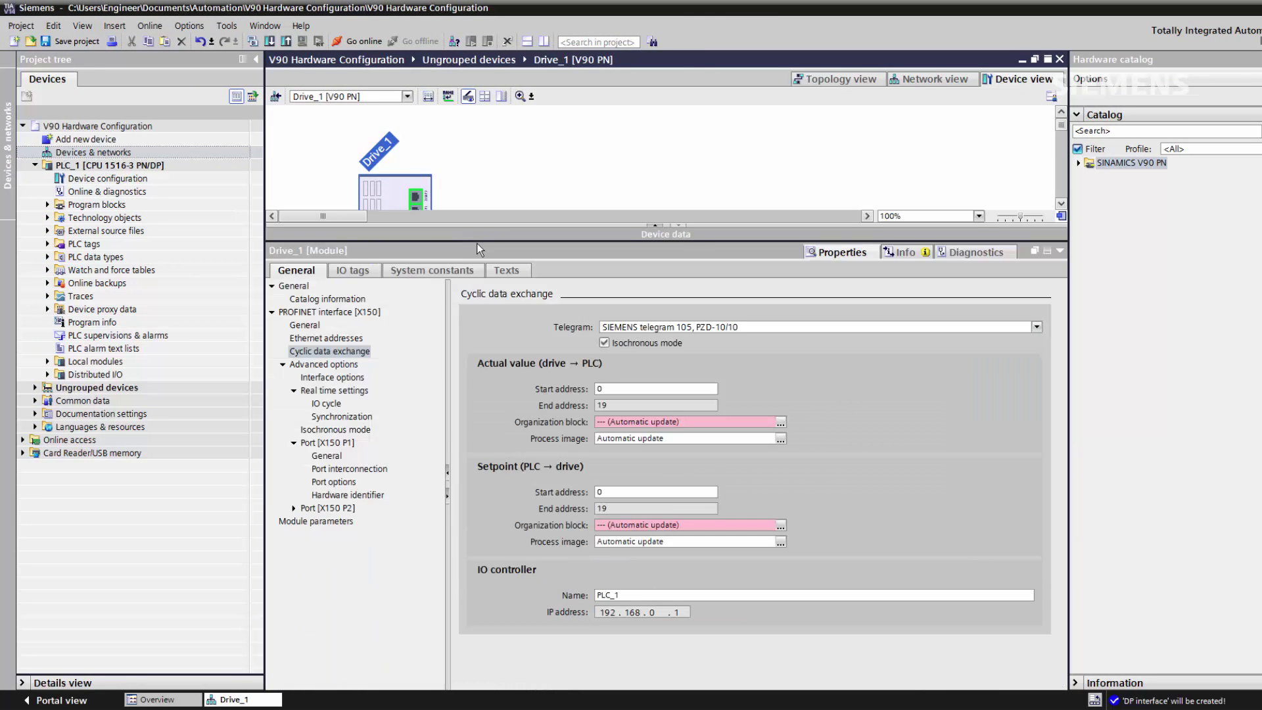
pyautogui.click(345, 431)
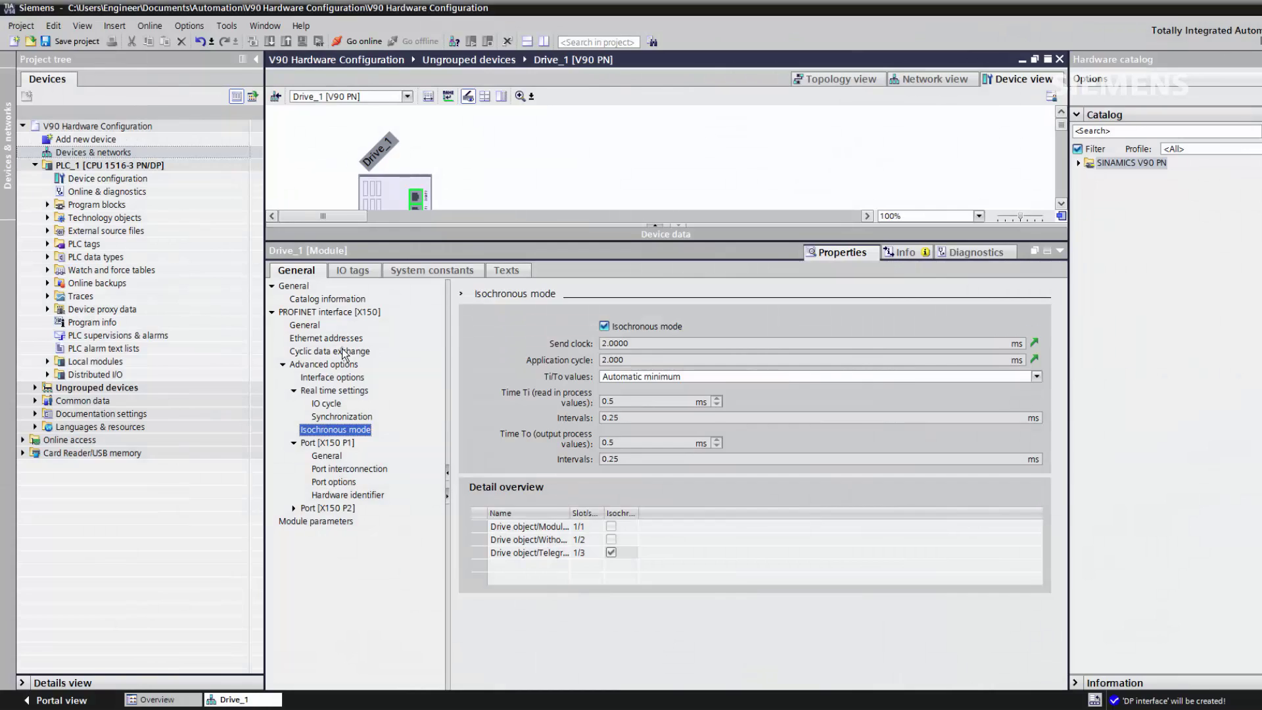
# View Drive_1's cyclic data exchange settings and browse the organization block list without choosing.
pyautogui.click(343, 353)
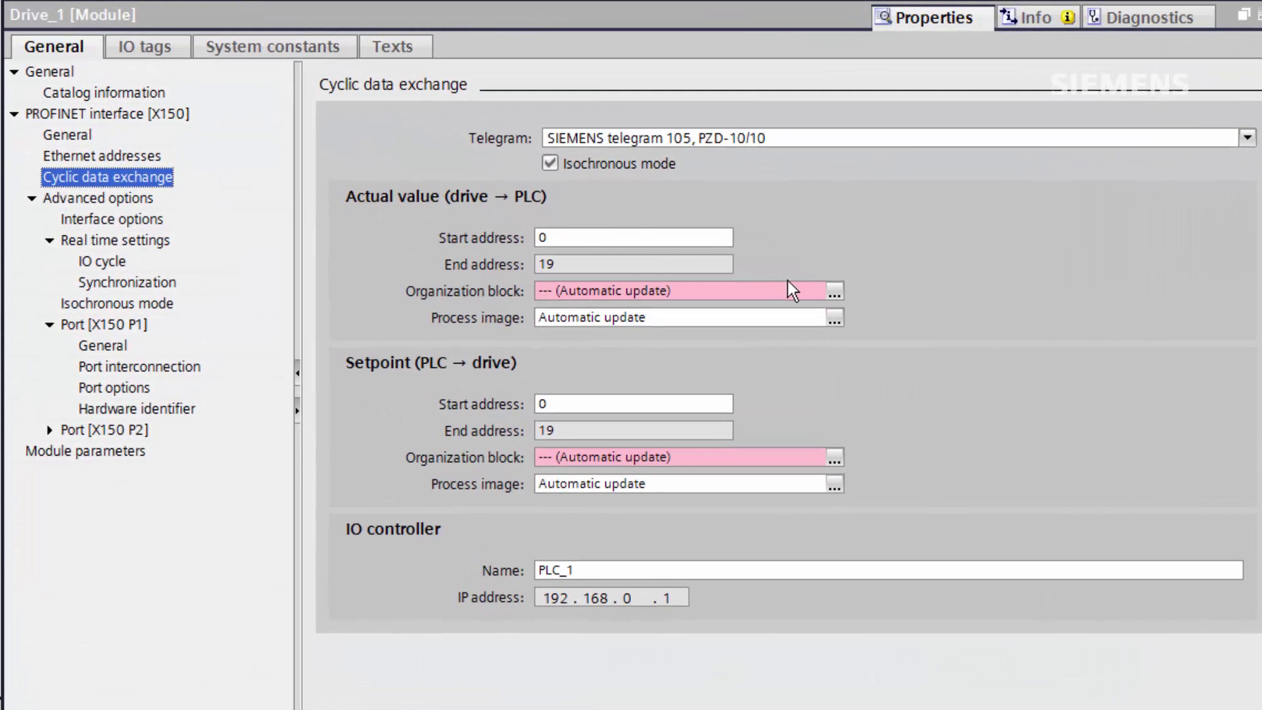
pyautogui.click(837, 291)
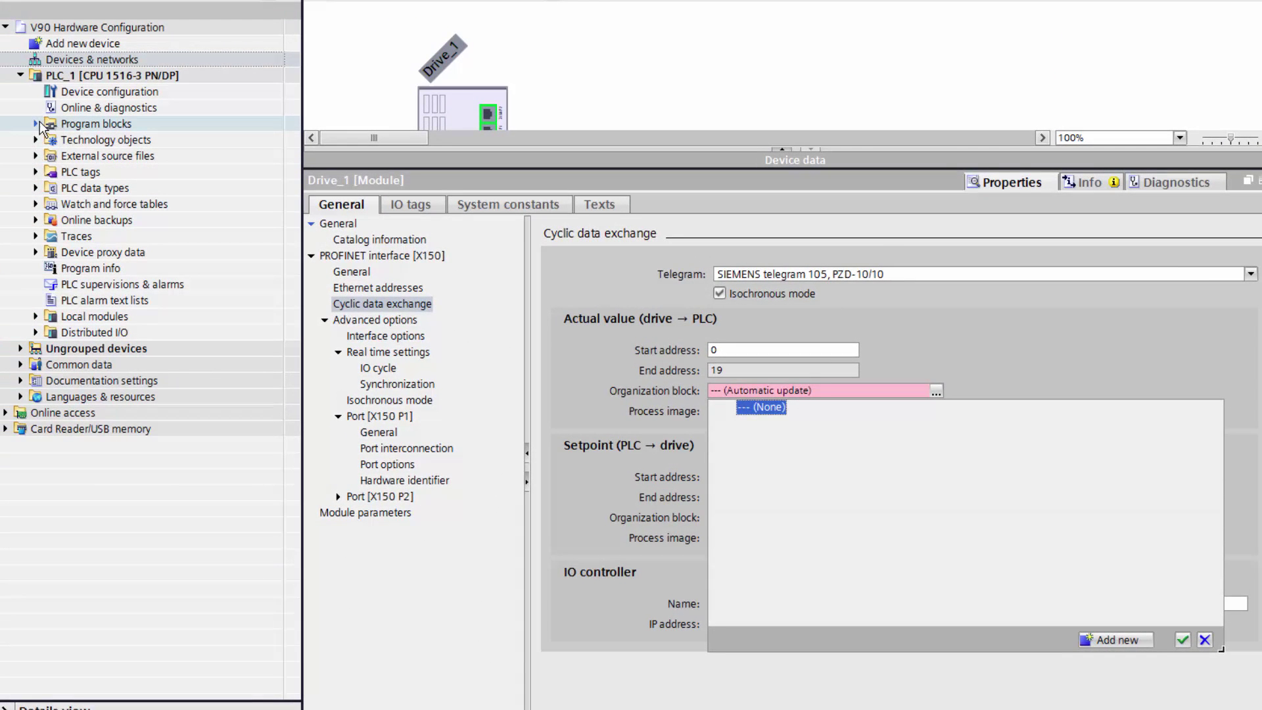
pyautogui.press('Escape')
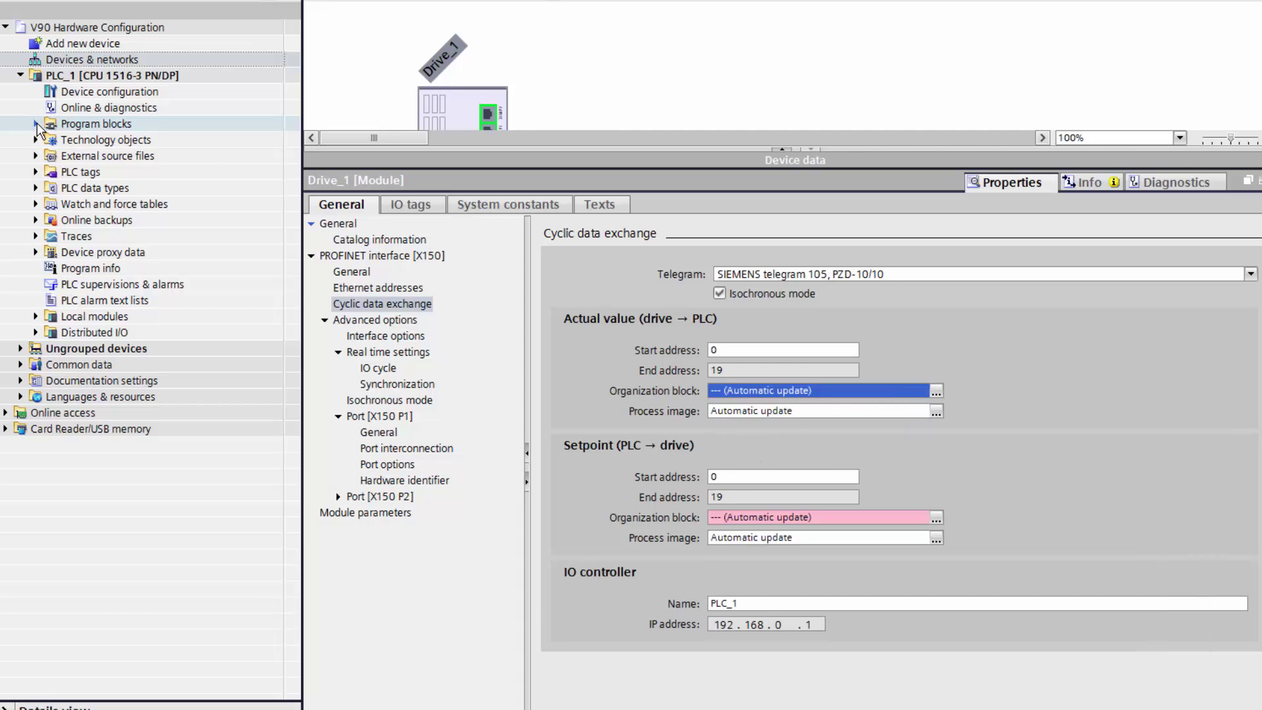
# Add a TO_PositioningAxis technology object named PositioningAxis_1 under Technology objects.
pyautogui.click(36, 124)
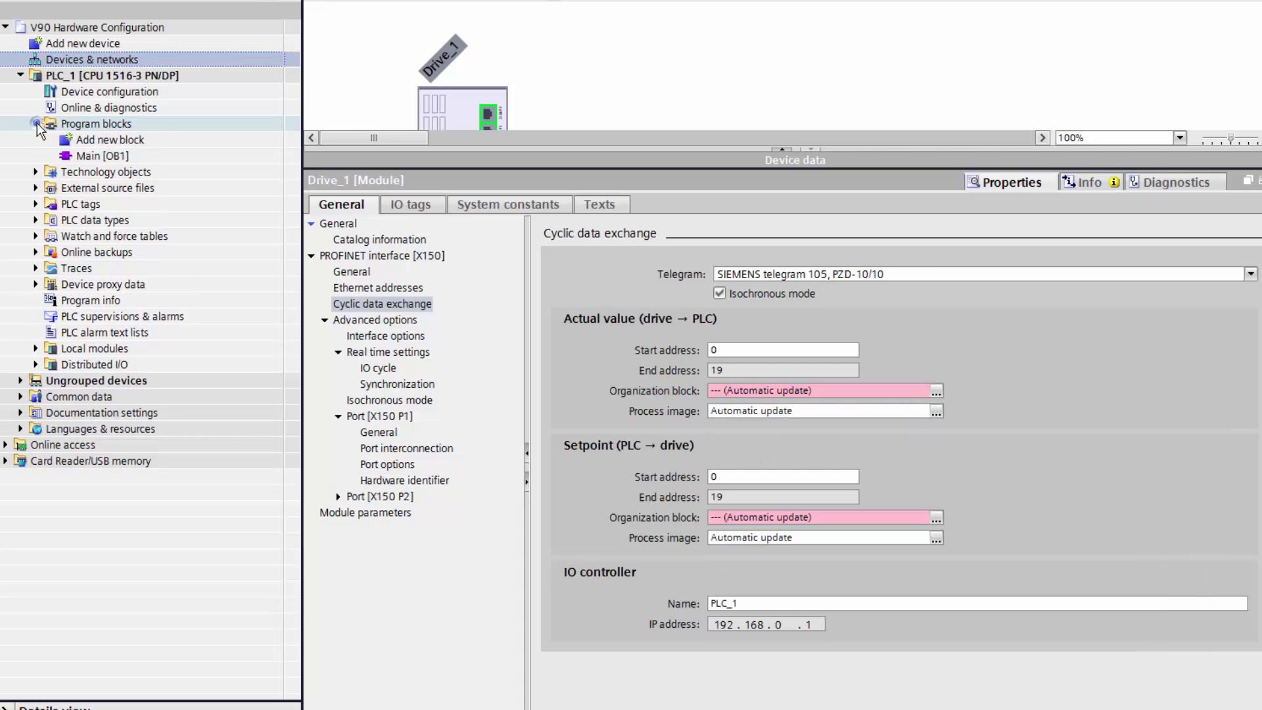
pyautogui.click(35, 172)
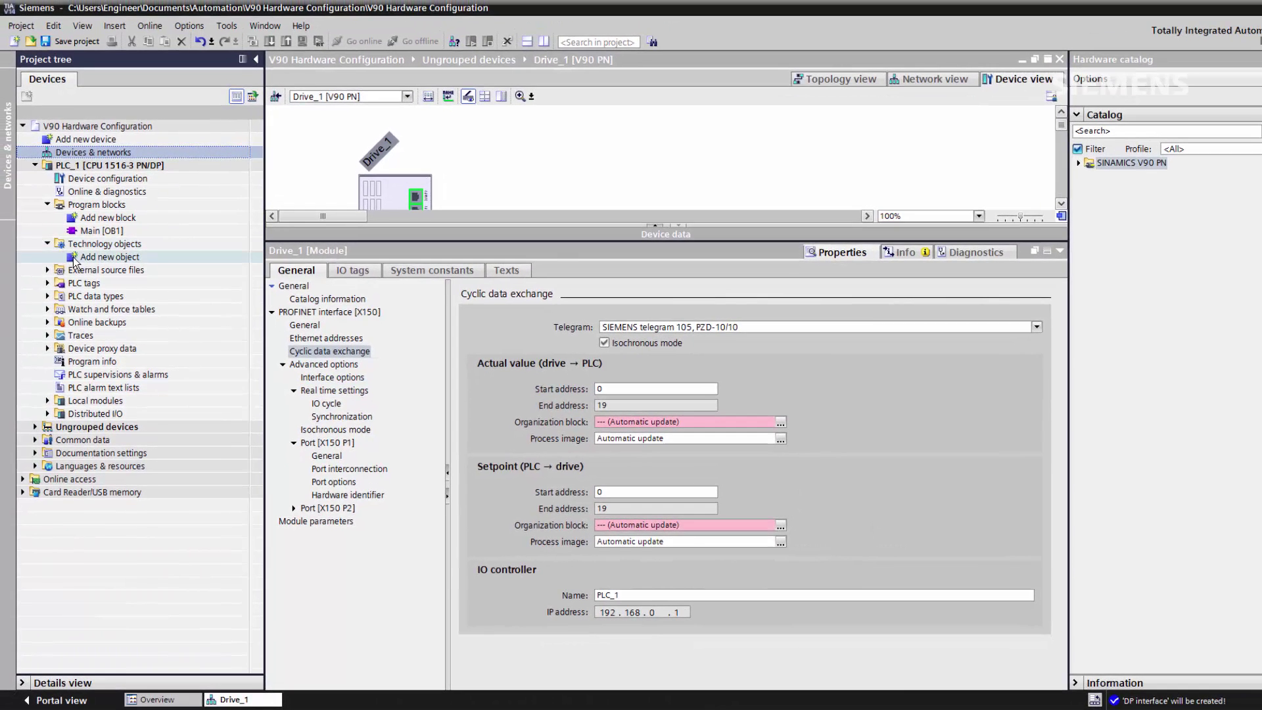
pyautogui.doubleClick(74, 258)
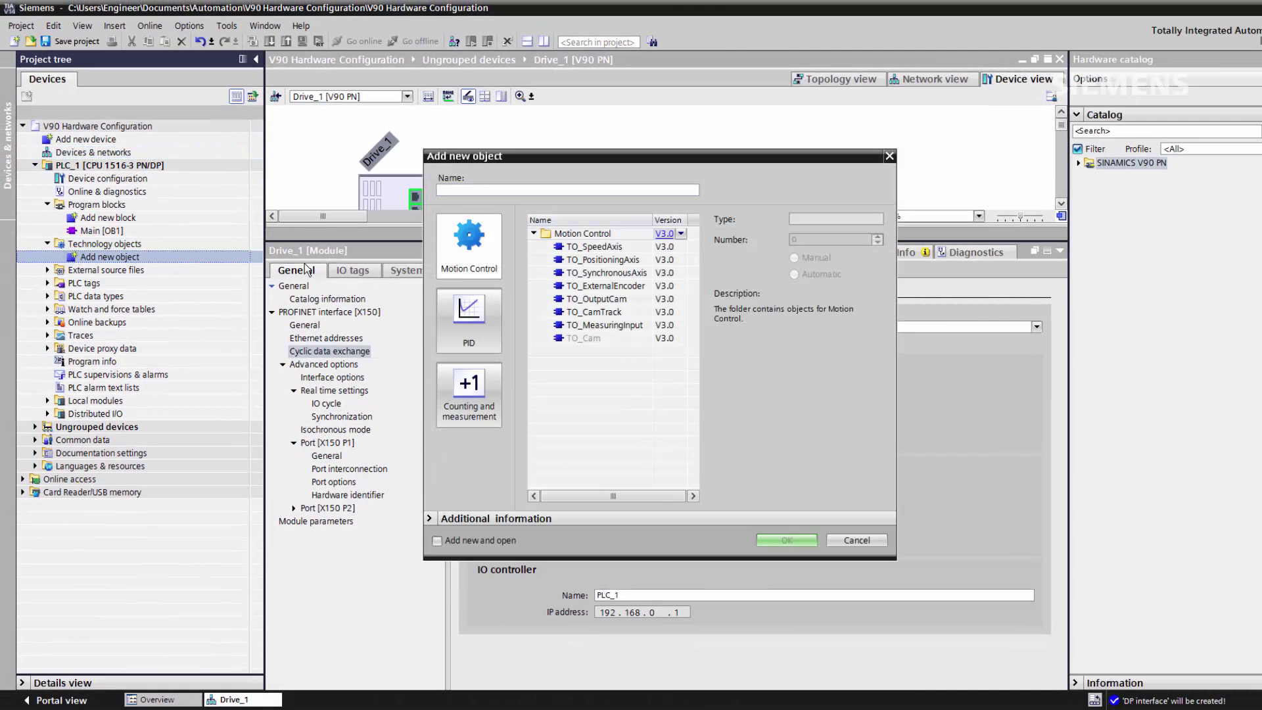
pyautogui.click(593, 261)
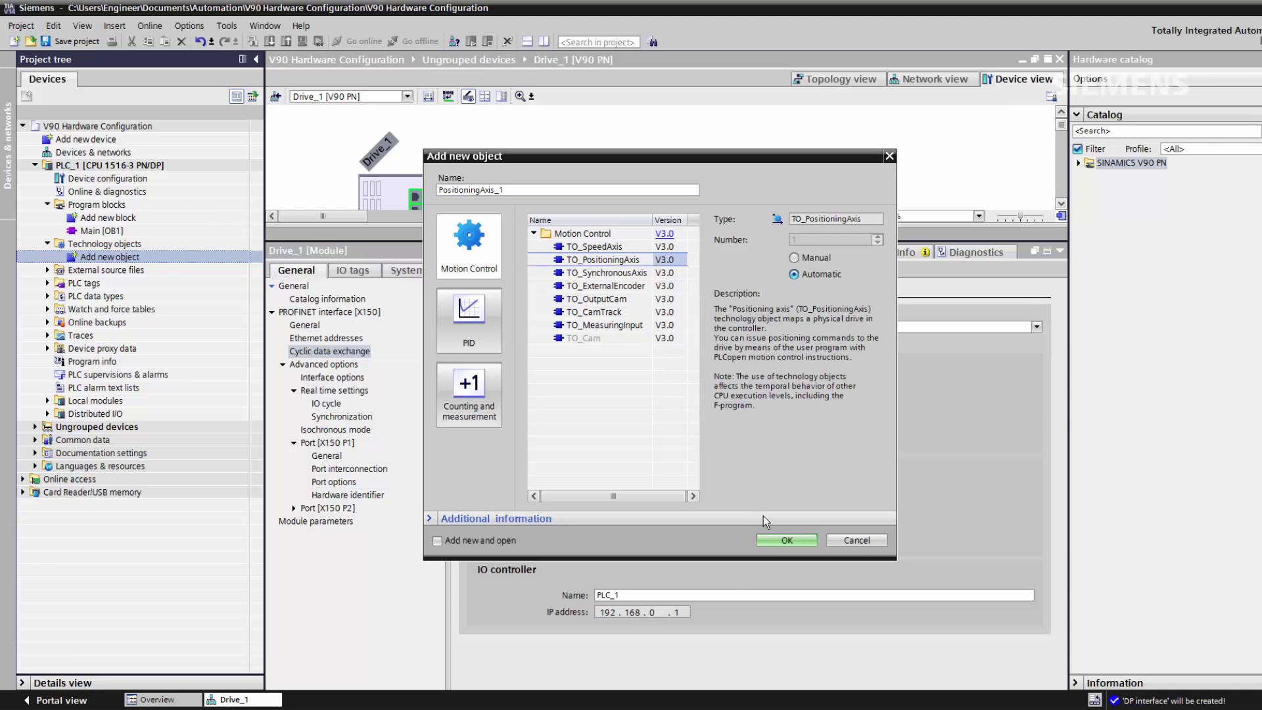
pyautogui.click(788, 539)
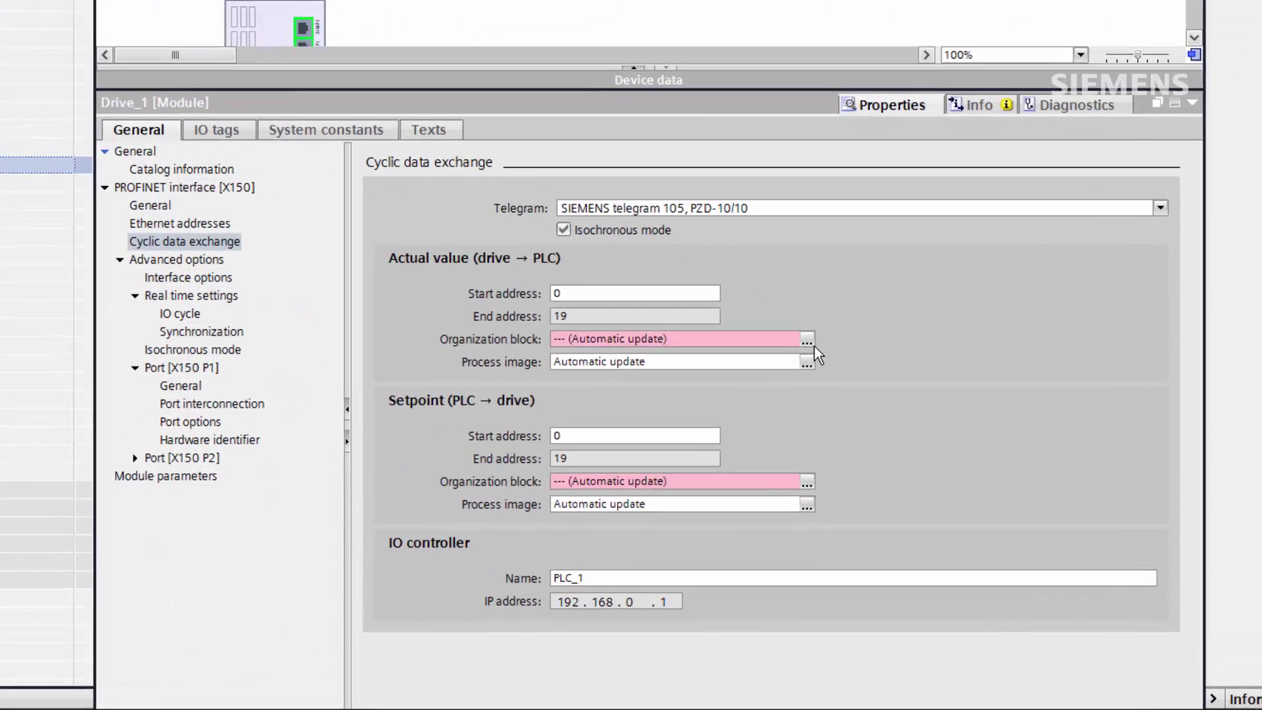
# Assign MC-Servo [OB91] as organization block for Drive_1's actual-value and setpoint data.
pyautogui.click(780, 422)
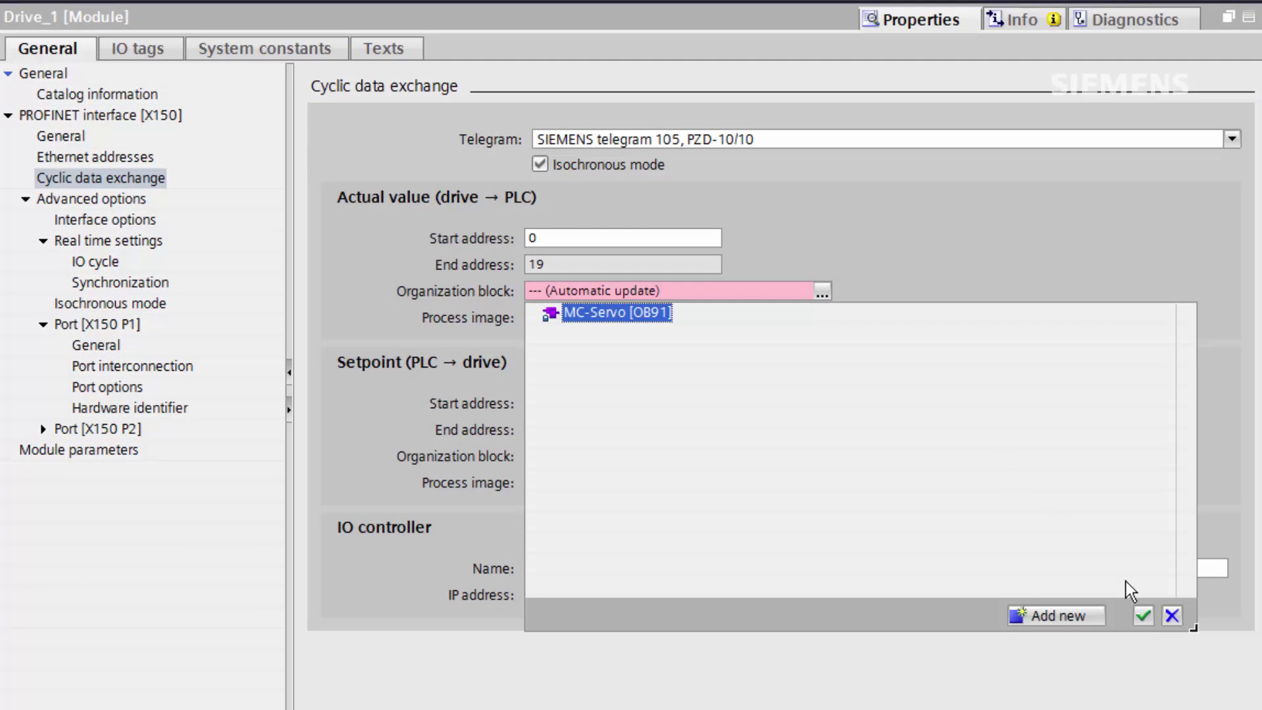
pyautogui.click(1144, 616)
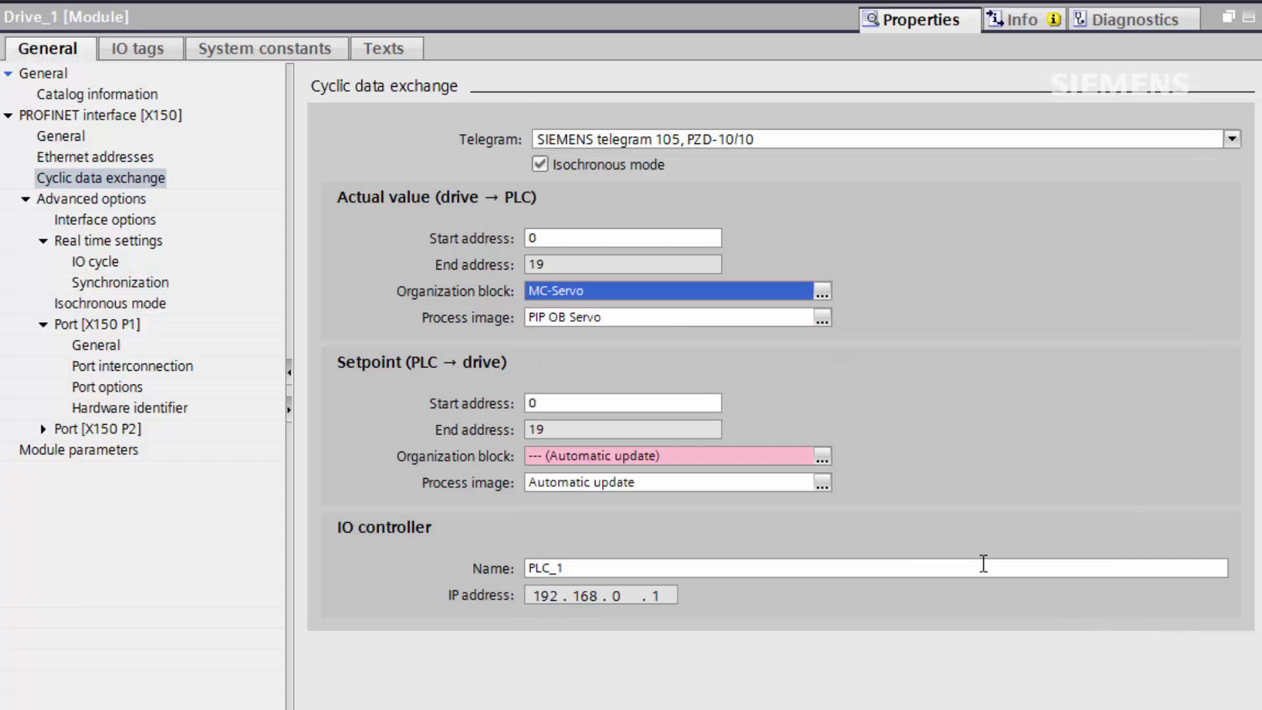
pyautogui.click(823, 459)
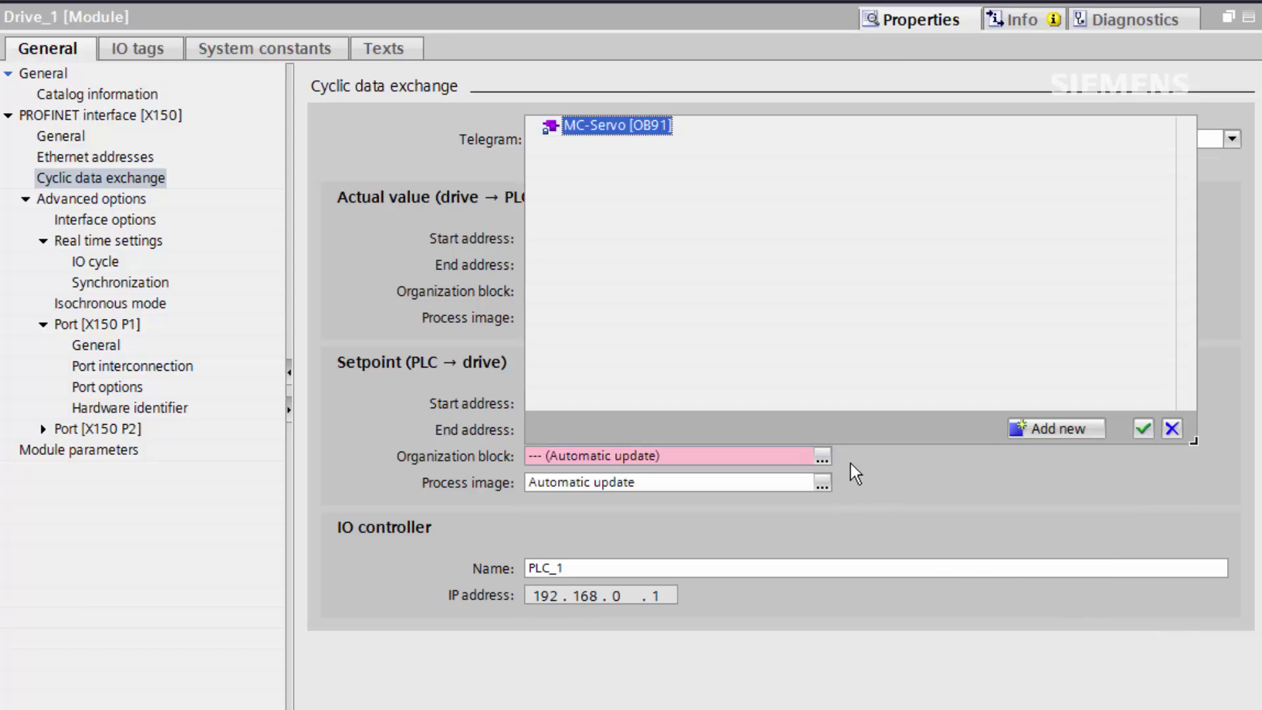
pyautogui.click(1143, 429)
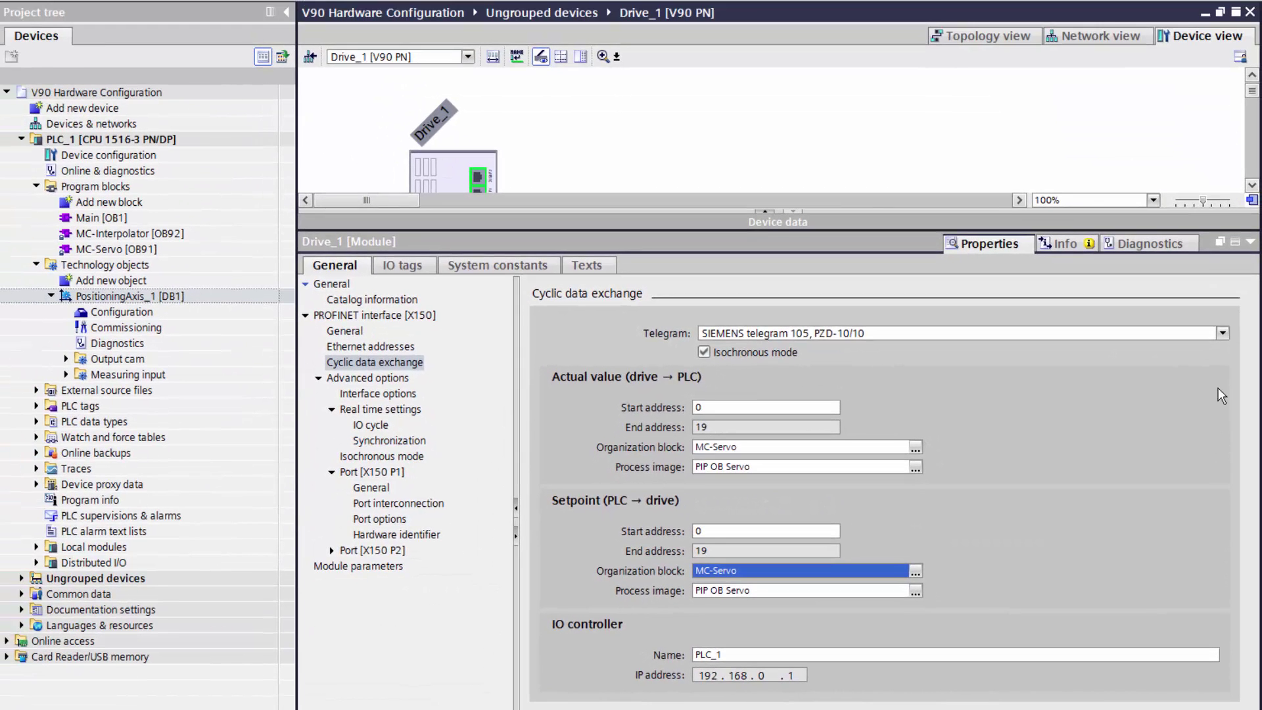
pyautogui.click(1252, 243)
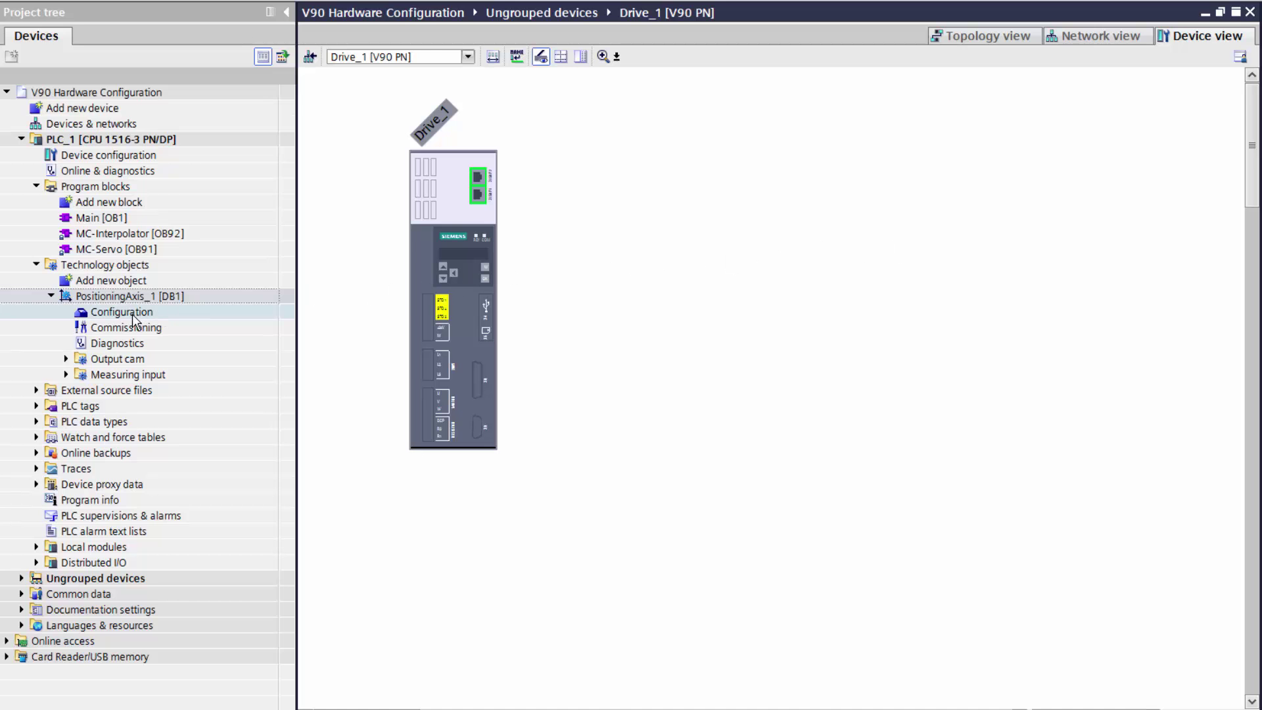
# Set PositioningAxis_1's hardware interface drive to Drive_1.Drive object, then select PLC_1 in Devices & networks.
pyautogui.doubleClick(130, 313)
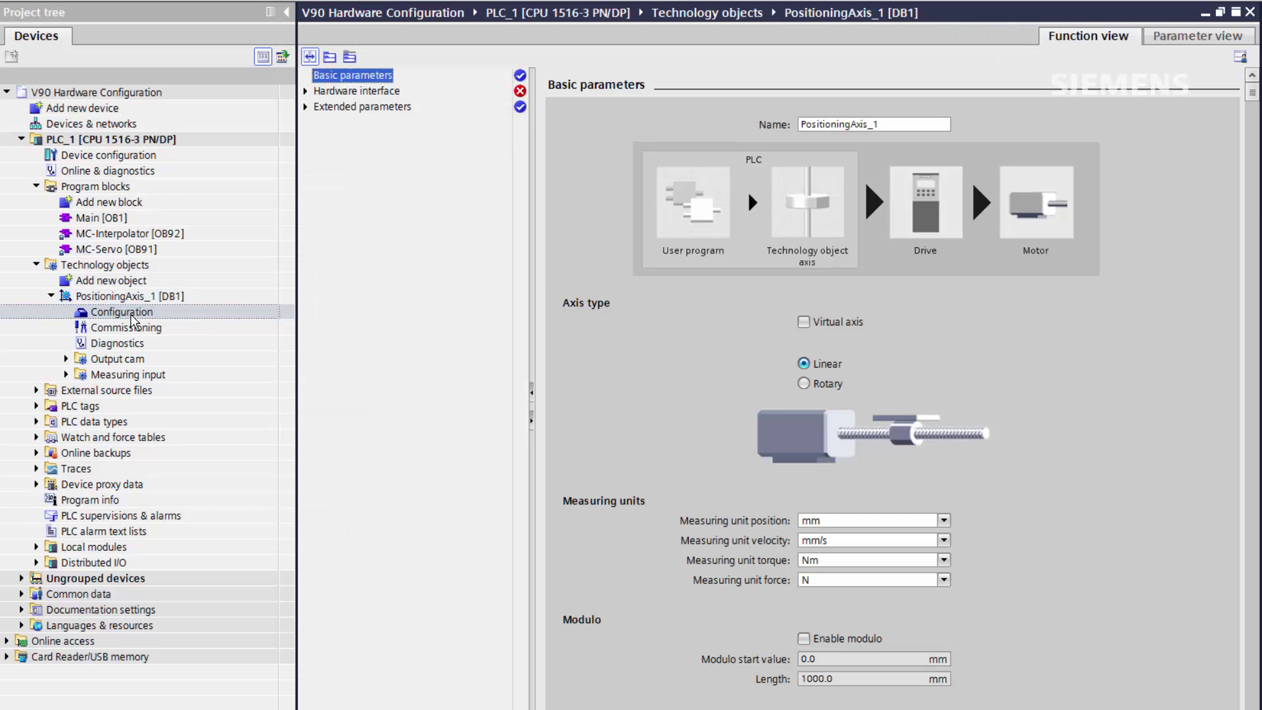
pyautogui.click(342, 92)
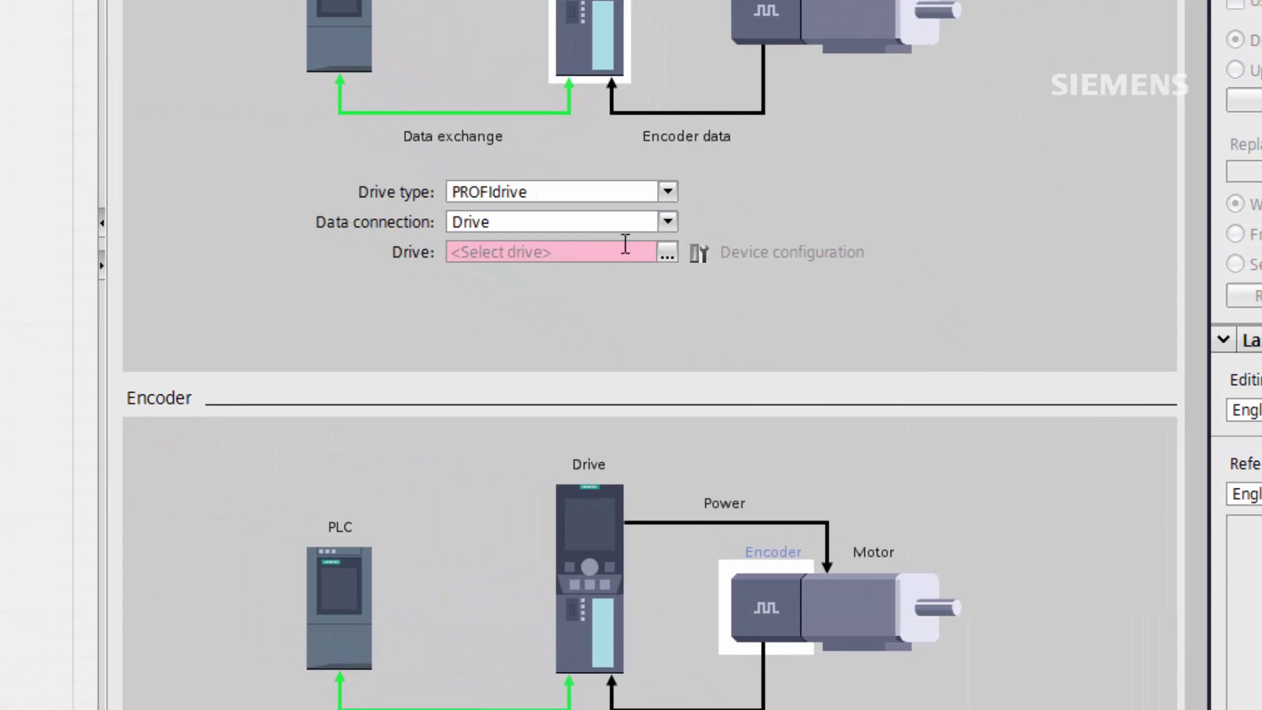
pyautogui.click(666, 252)
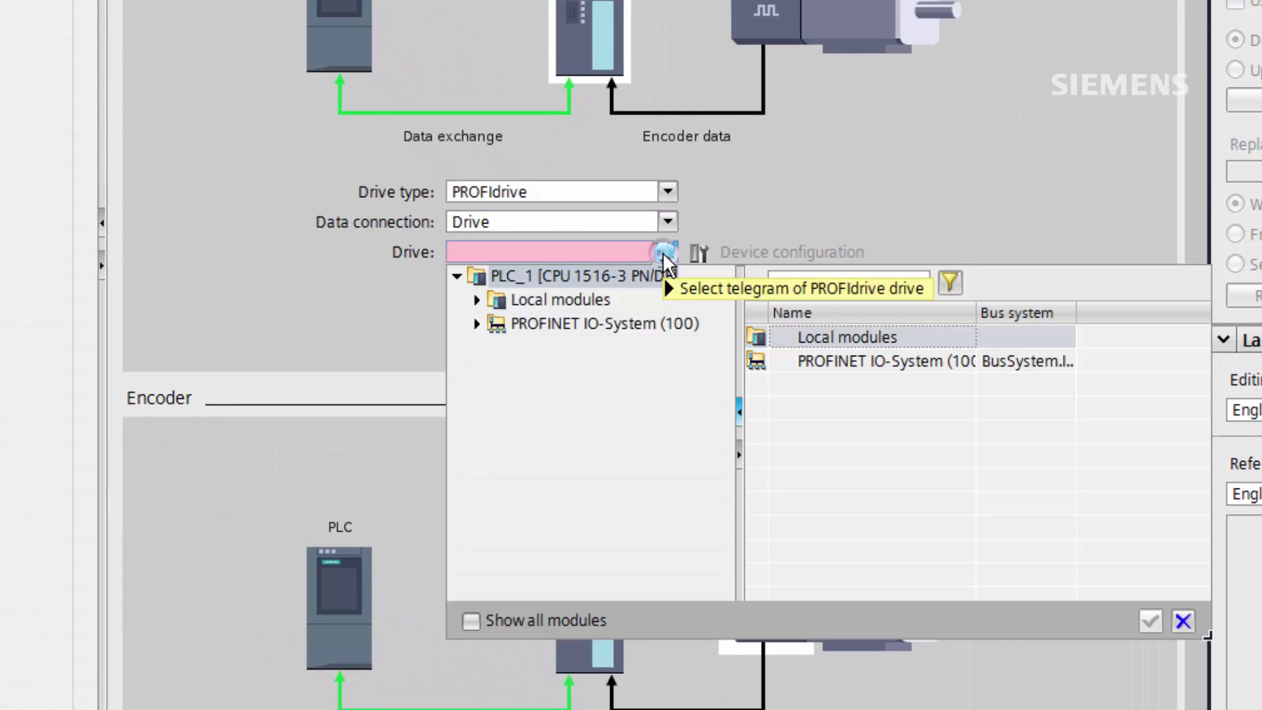
pyautogui.click(477, 323)
pyautogui.click(530, 347)
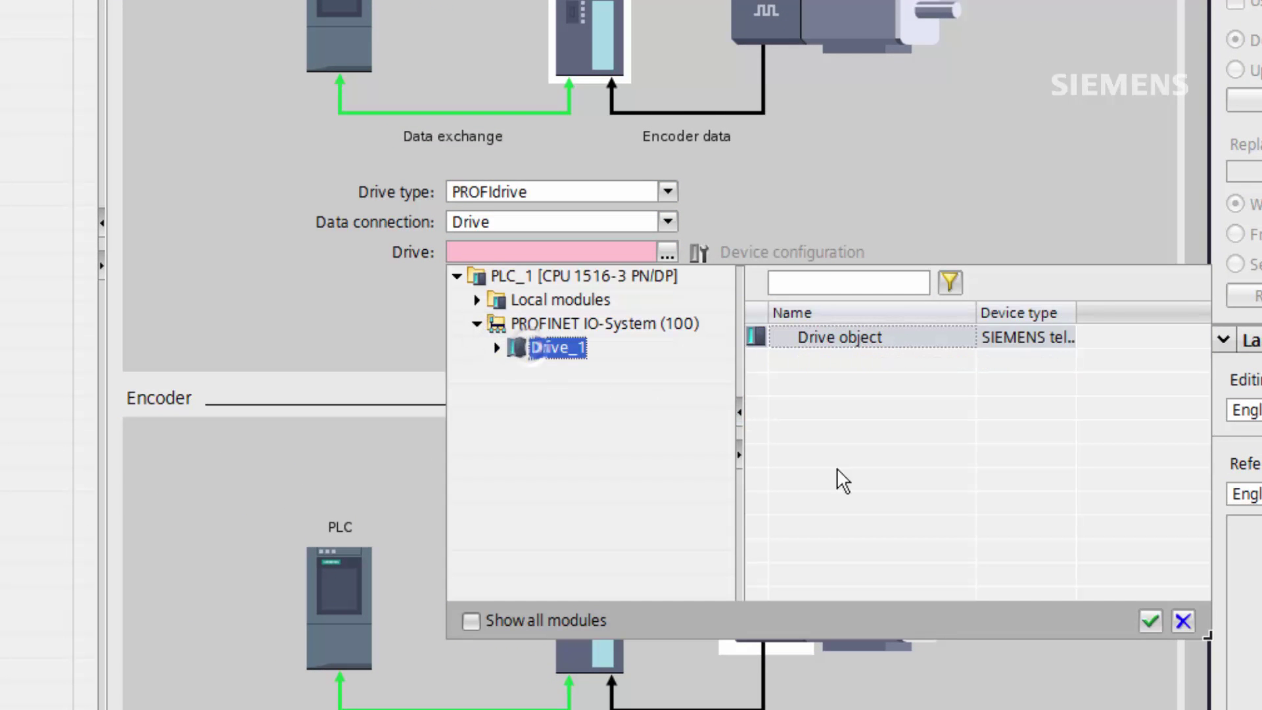
pyautogui.click(1154, 620)
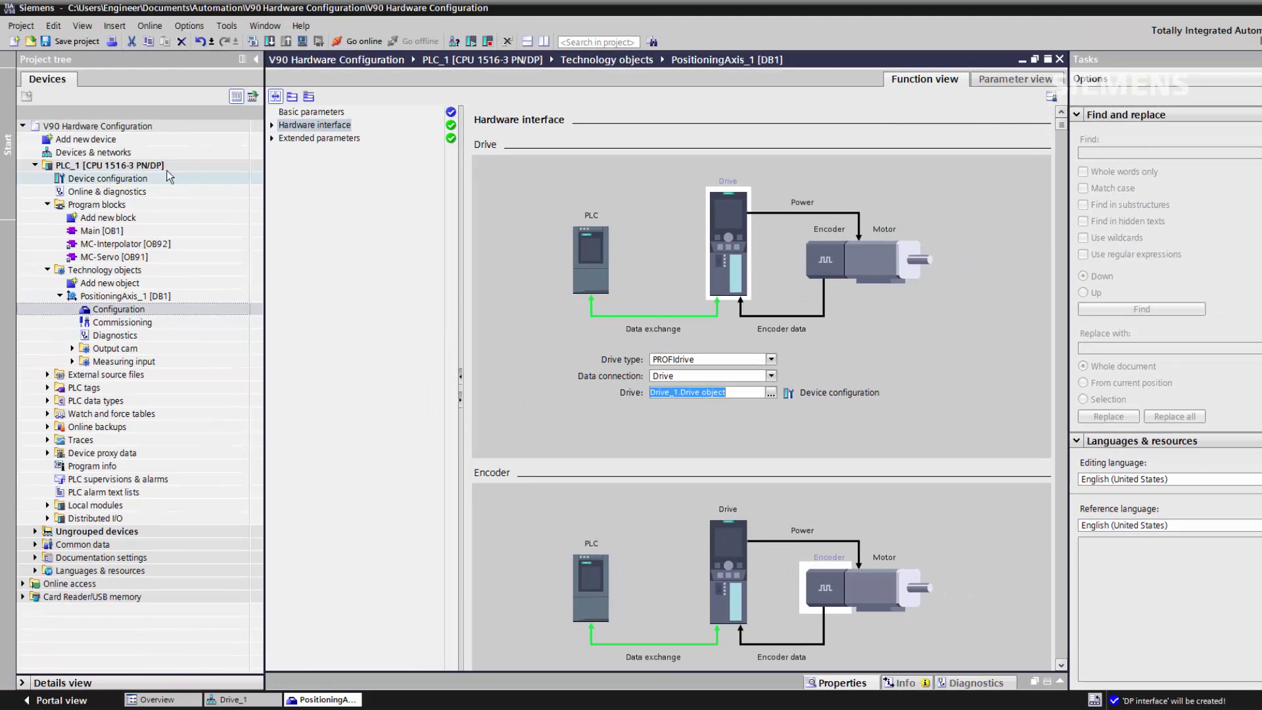
pyautogui.click(129, 155)
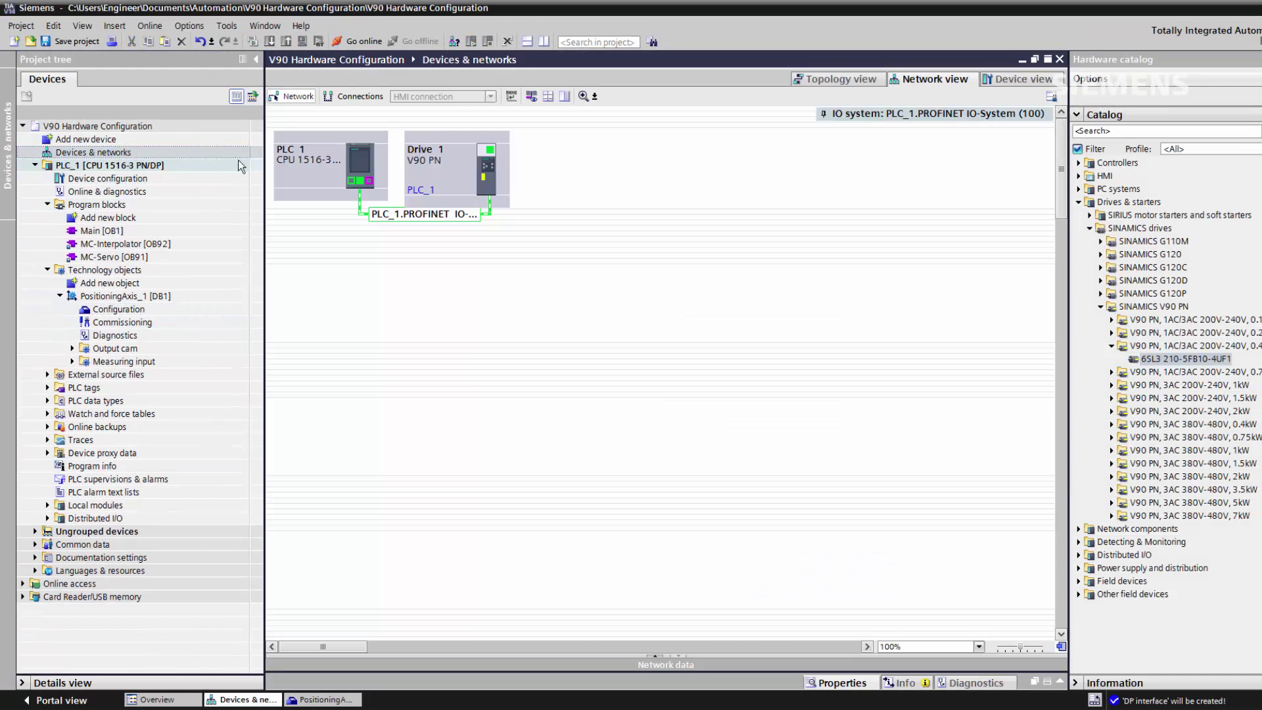
pyautogui.click(358, 167)
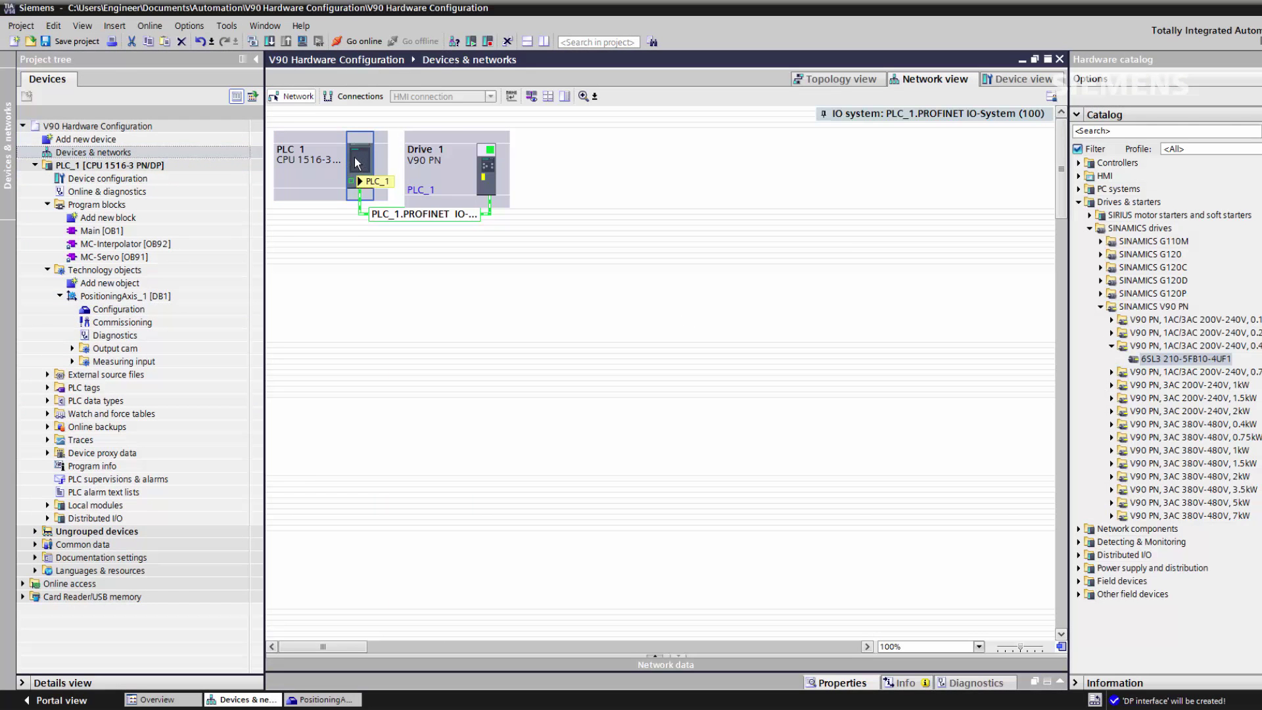